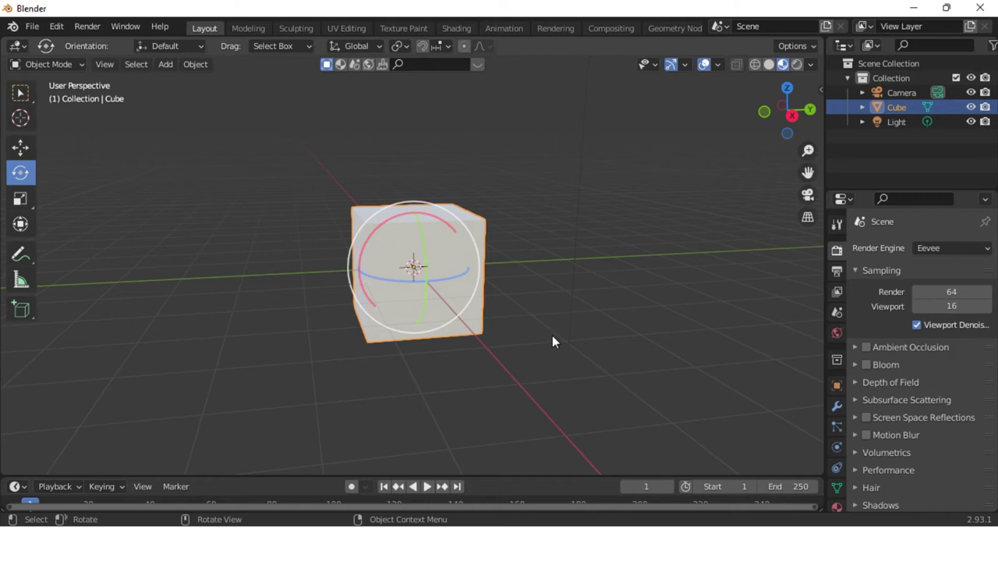
Zoom out, box-select the default cube, camera and light, and delete all three
scroll(486, 318, down, 5)
mouse_move(486, 317)
middle_down()
mouse_move(513, 351)
mouse_move(488, 348)
middle_up()
drag(228, 99, 541, 395)
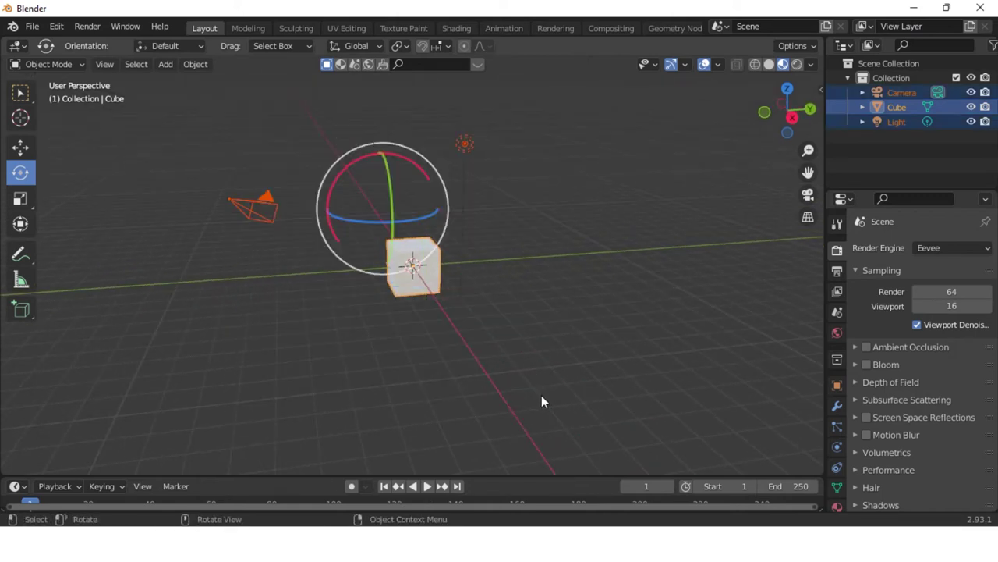
key(Delete)
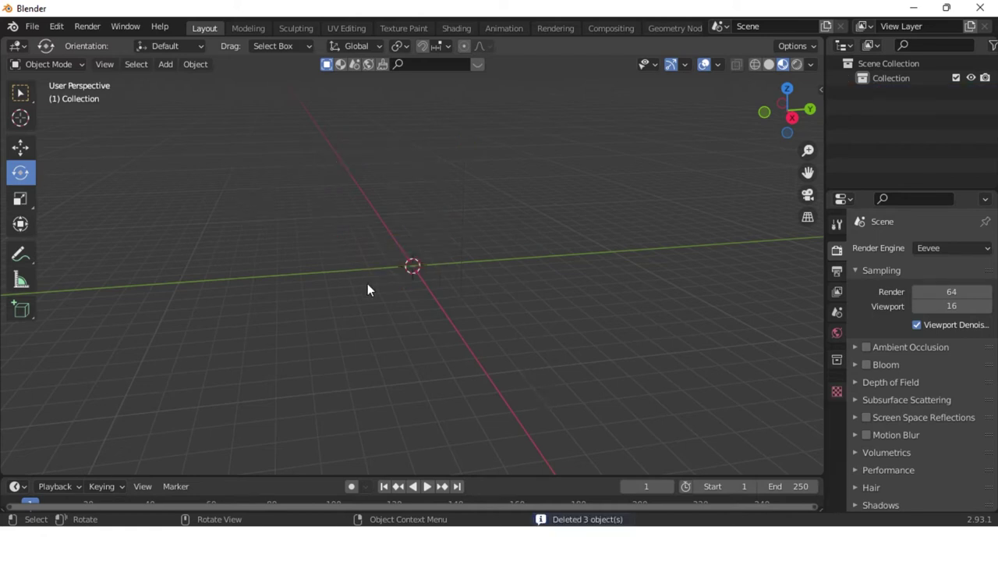
Import the grass photo from the Downloads folder as an image plane
key(shift+a)
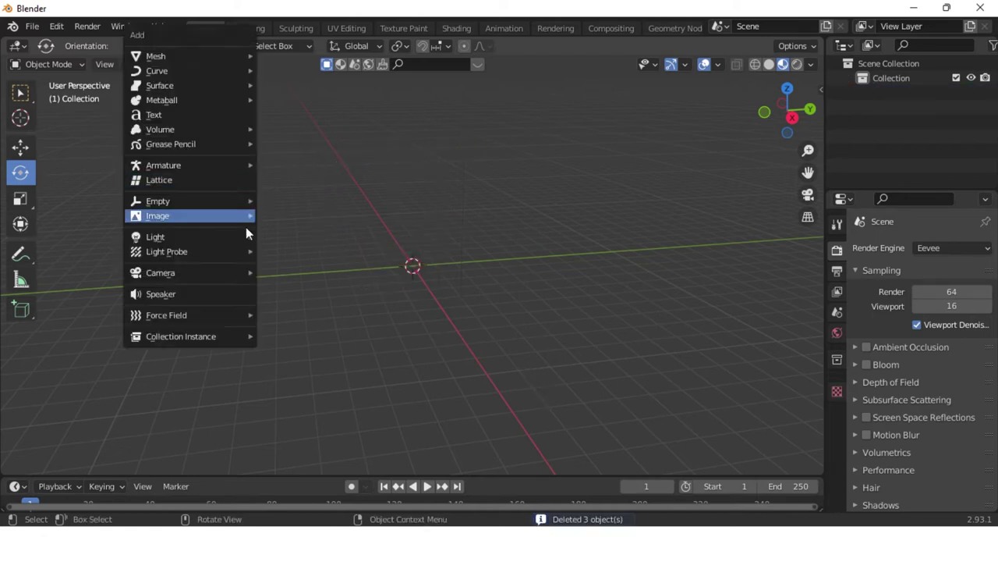
click(309, 244)
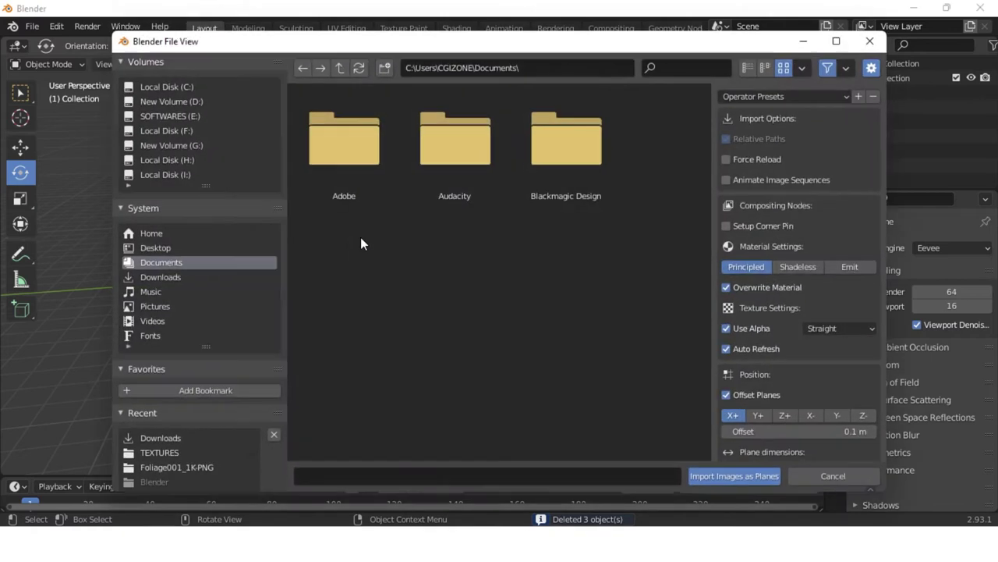
click(169, 281)
double_click(373, 170)
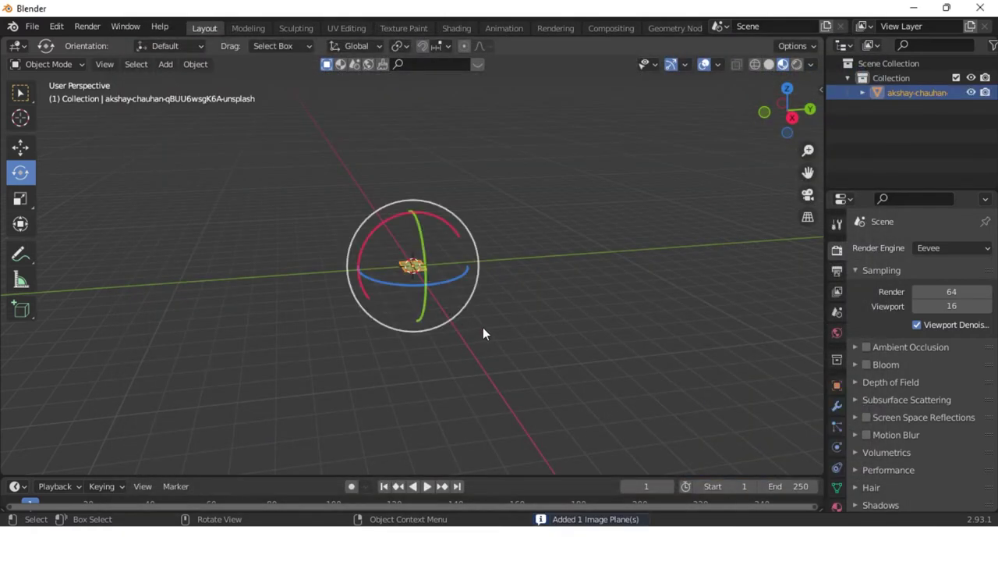
Scale the grass plane up by a factor of 10
text(s10)
key(Return)
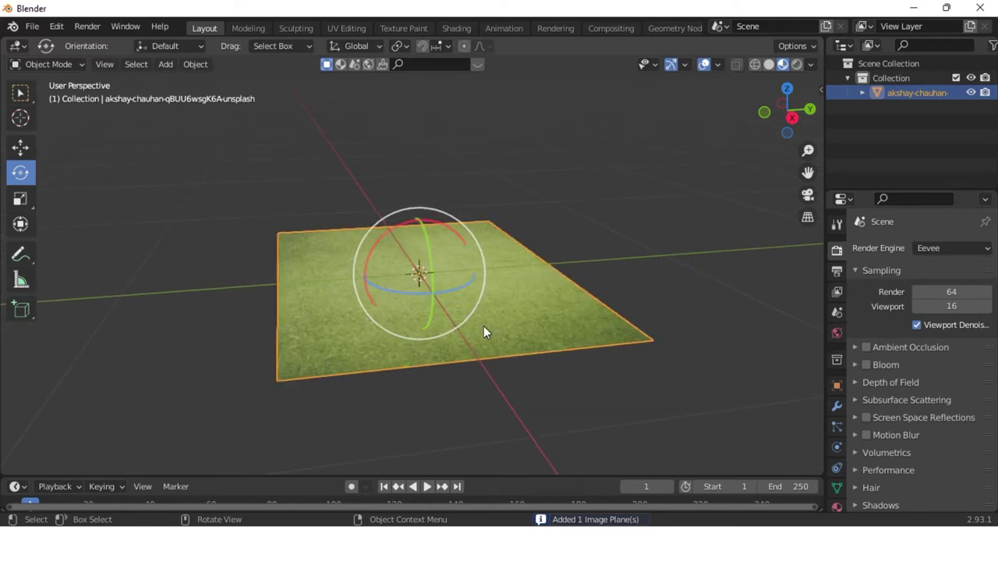
middle_drag(484, 326, 451, 335)
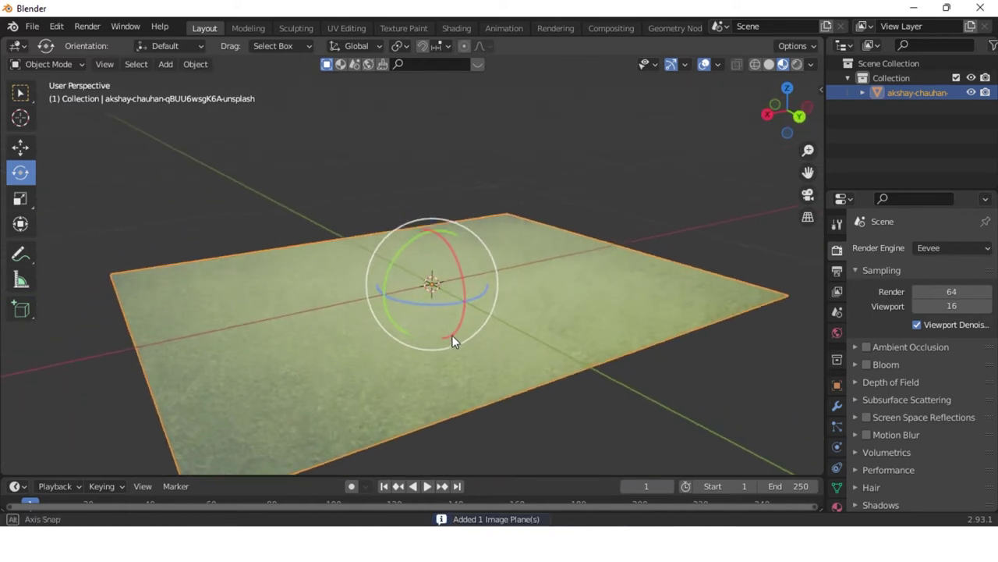
scroll(452, 337, down, 4)
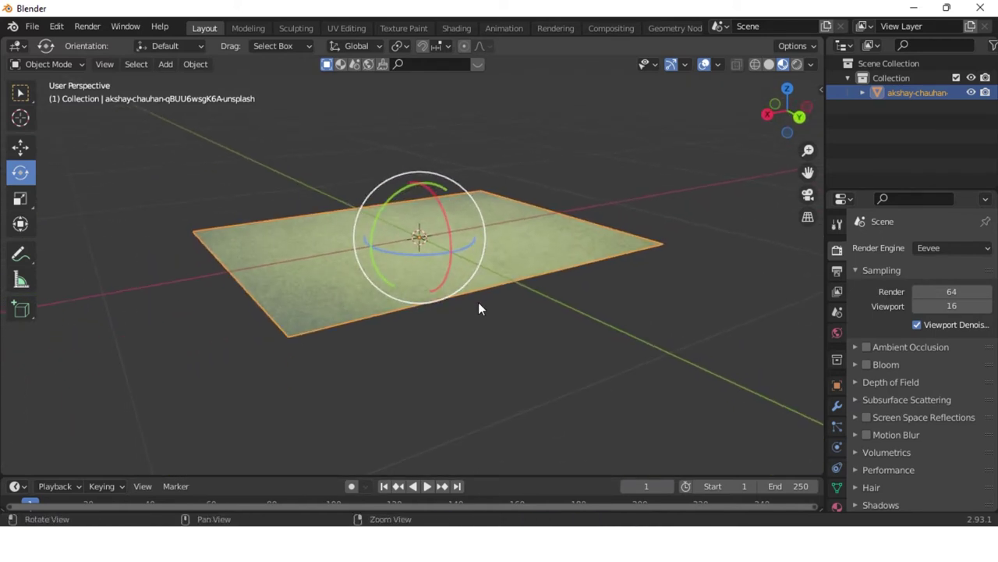
scroll(476, 312, up, 2)
middle_drag(466, 330, 469, 330)
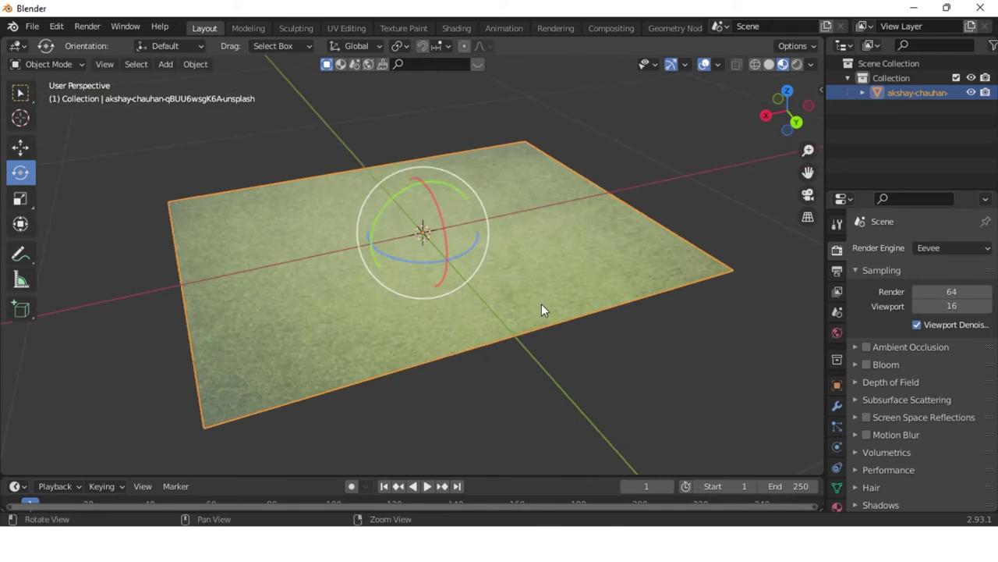
mouse_move(542, 303)
shift+middle_down()
mouse_move(490, 291)
mouse_move(498, 290)
shift+middle_up()
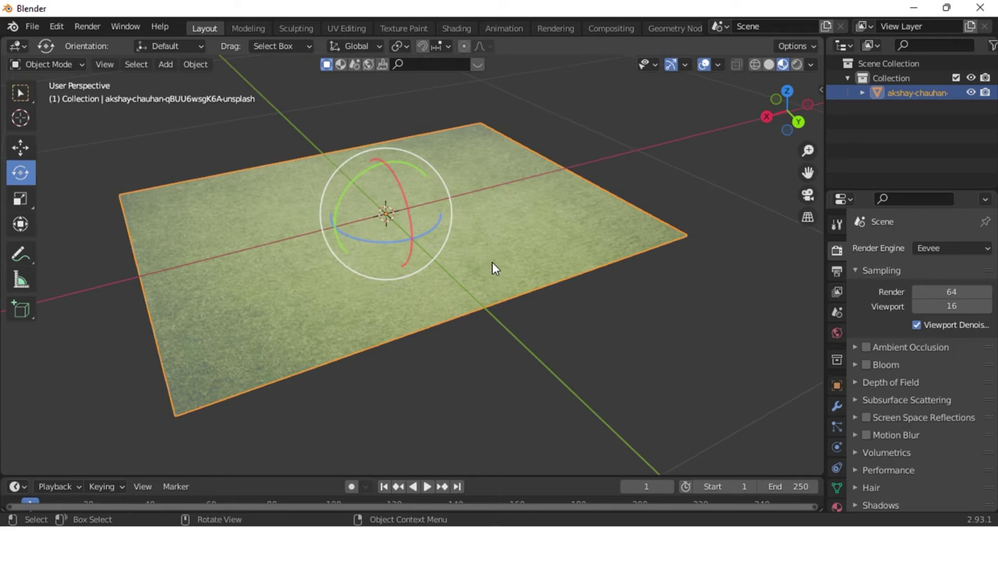
Shade the plane smooth, enter Edit Mode and subdivide its mesh
right_click(500, 259)
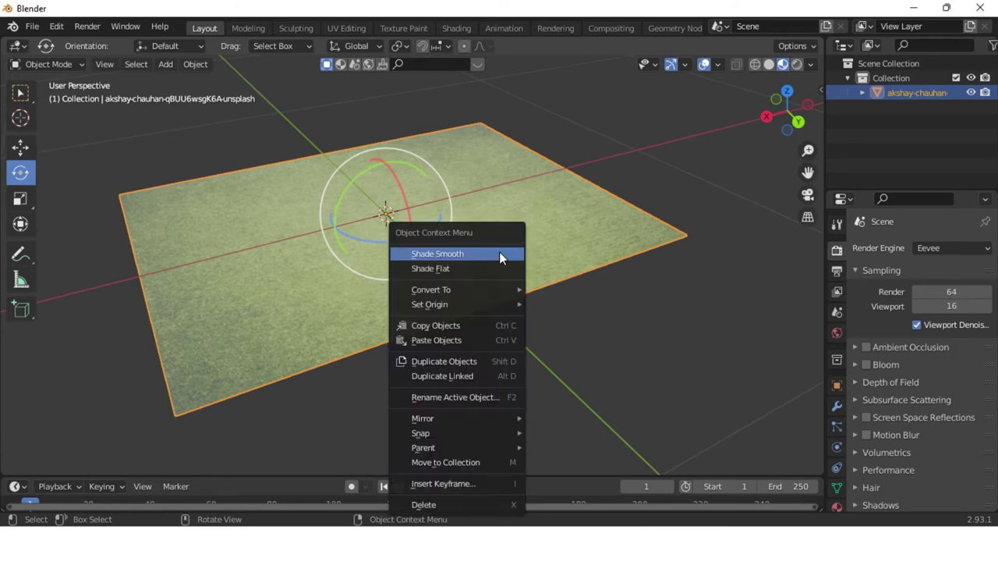
click(494, 258)
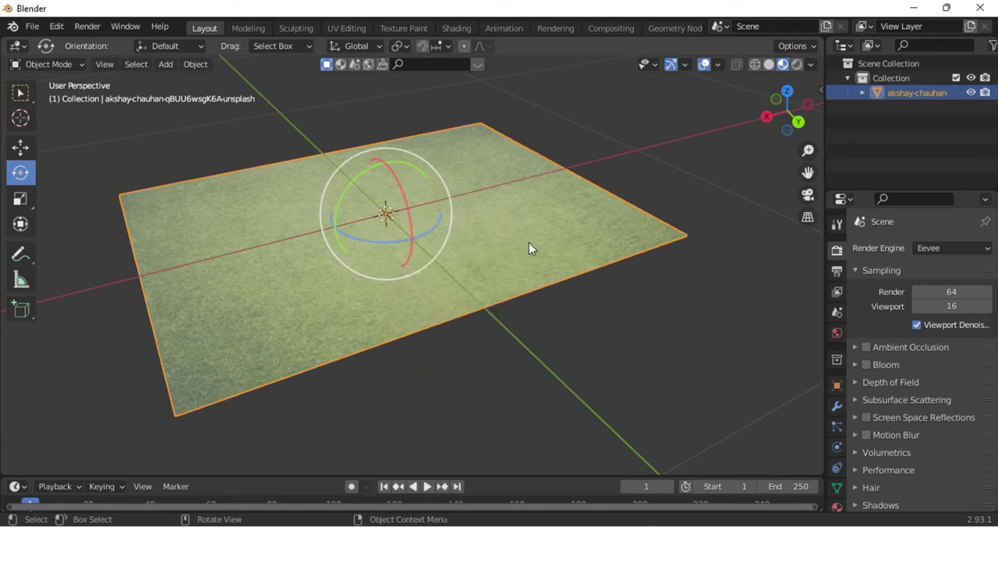
click(56, 69)
click(57, 94)
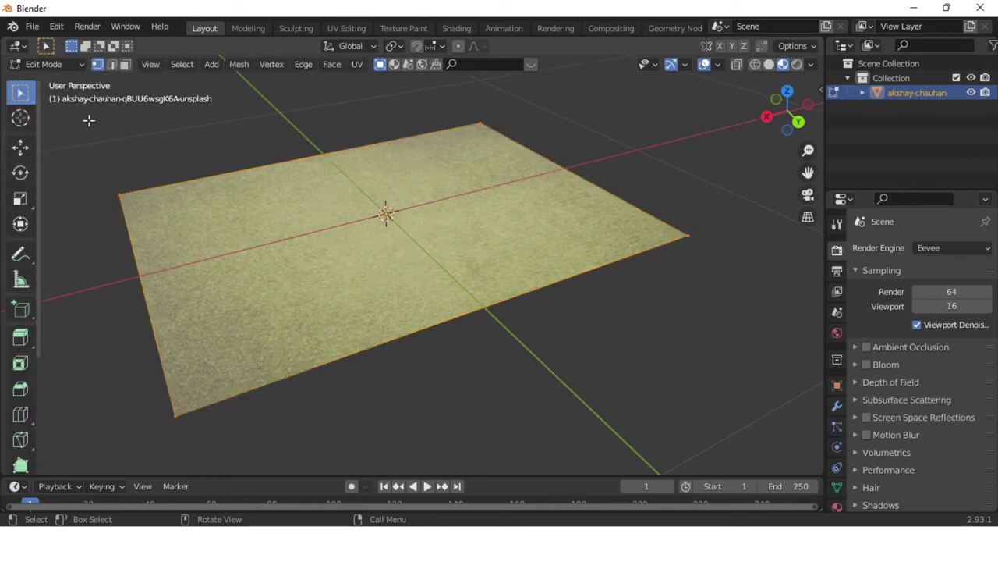
right_click(468, 266)
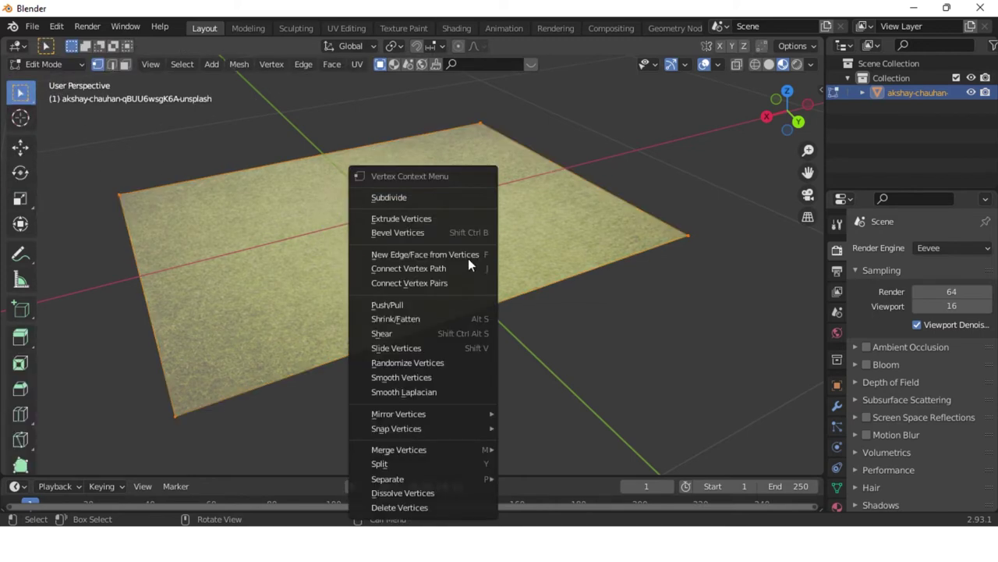
click(433, 199)
Raise the subdivision's Number of Cuts to 30
click(130, 467)
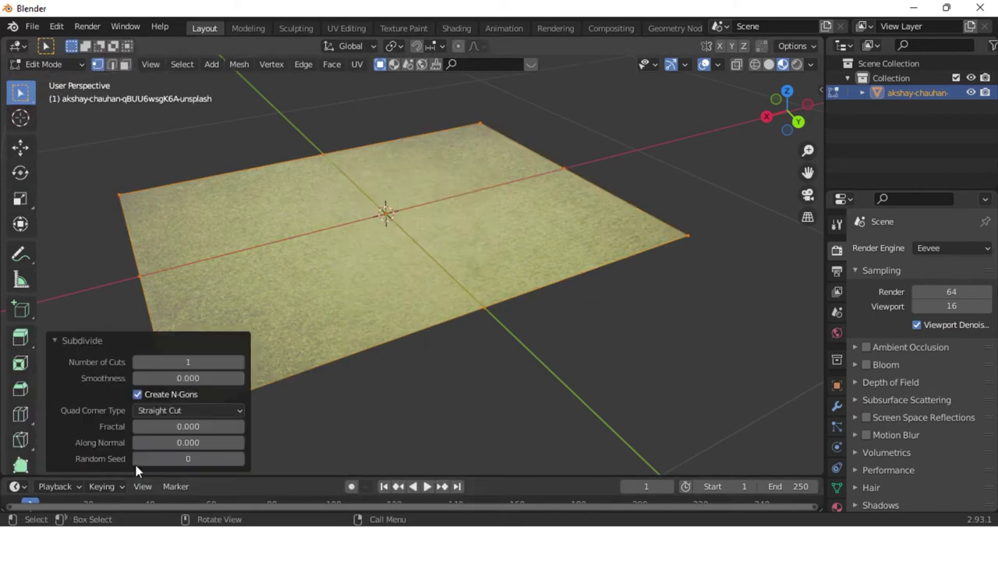
click(197, 365)
text(10)
key(Return)
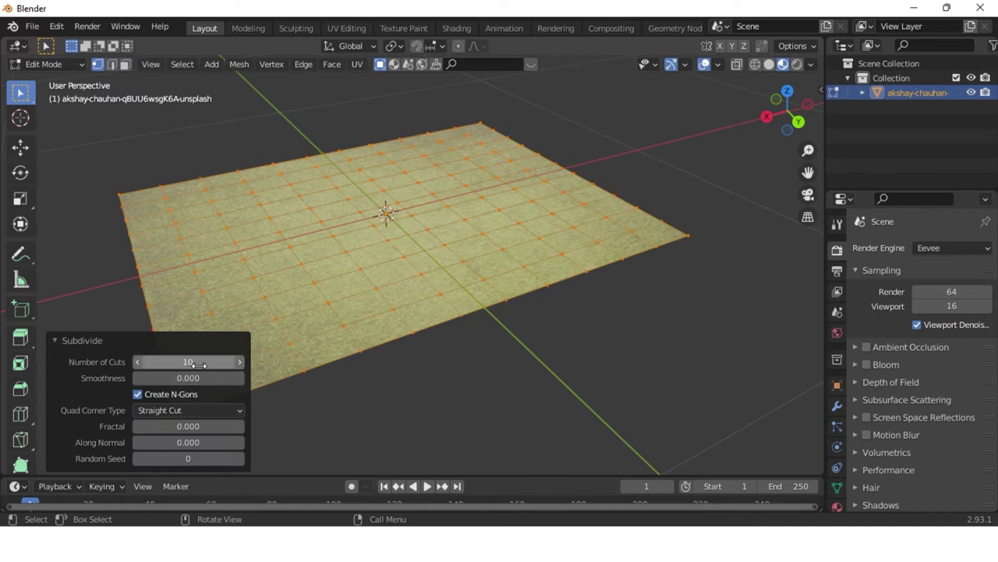
click(200, 364)
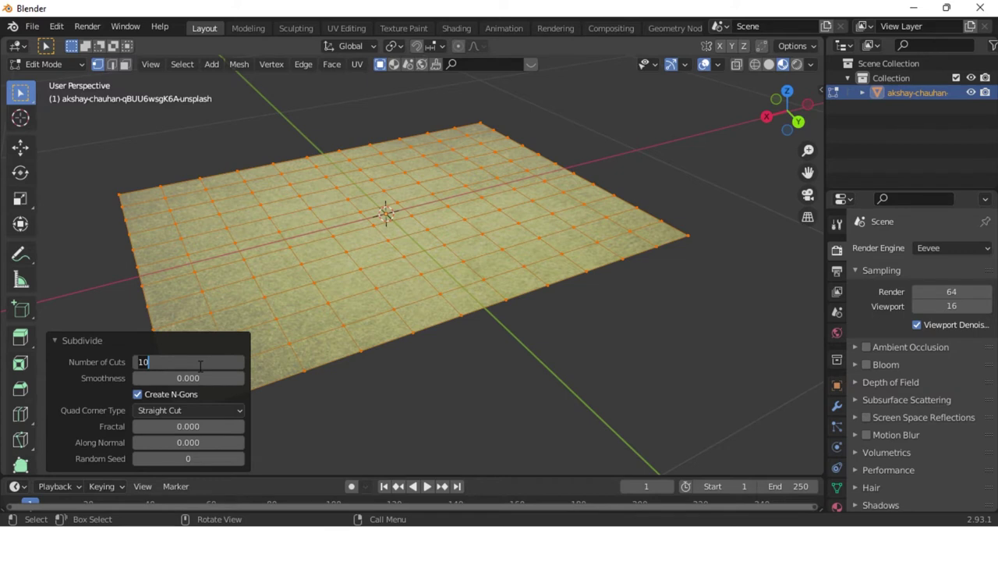
text(20)
key(Return)
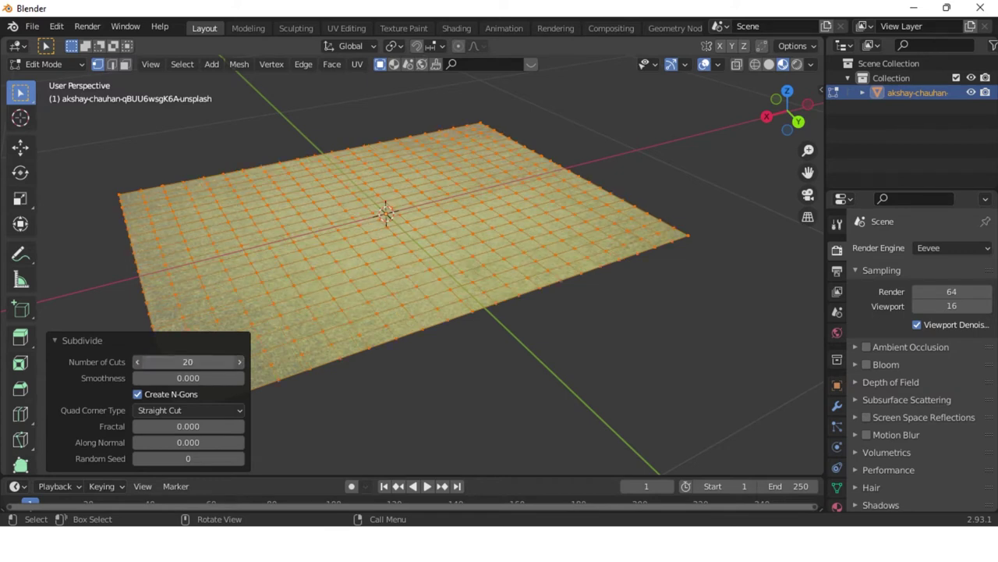
click(200, 364)
text(3)
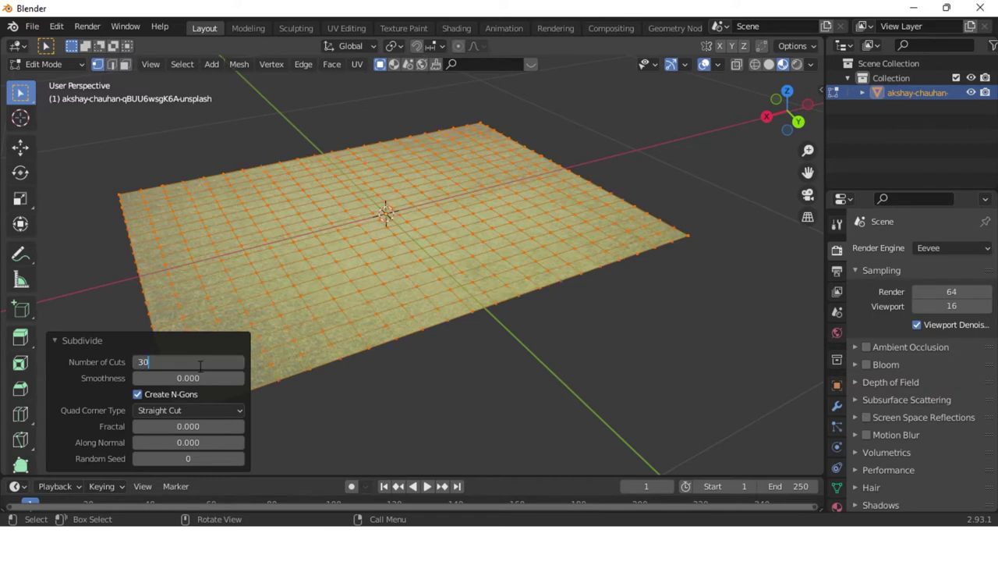
key(Return)
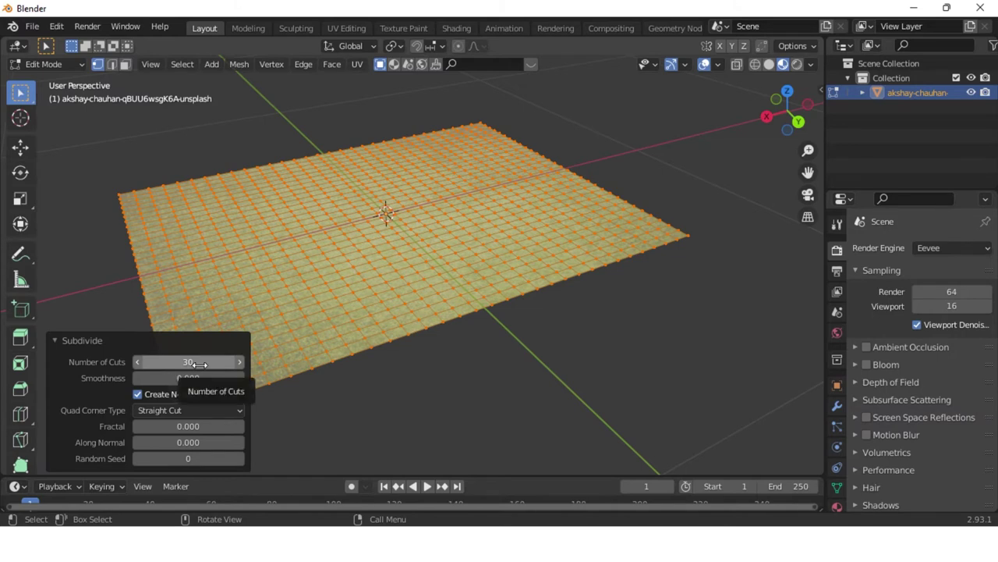
click(199, 364)
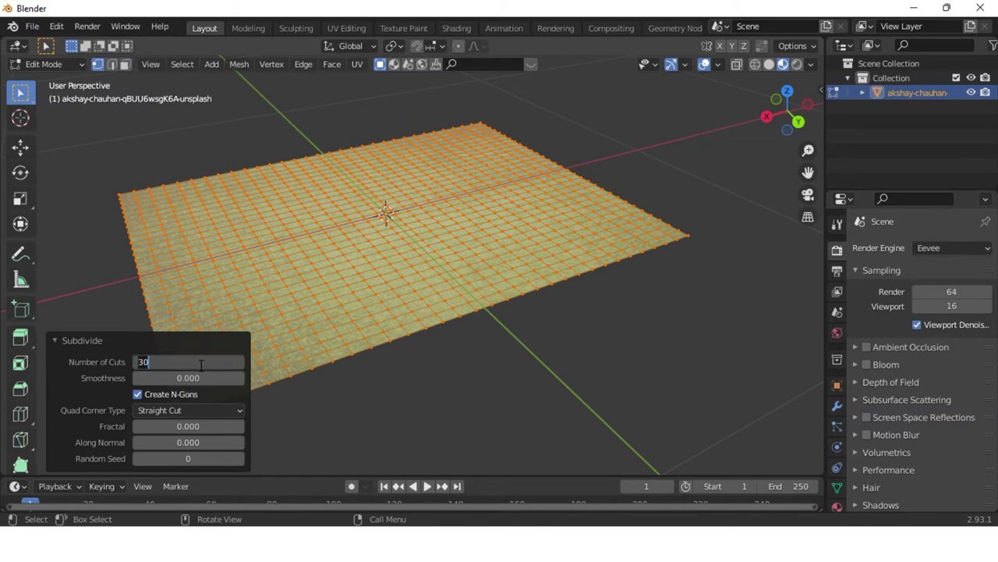
key(Return)
click(56, 341)
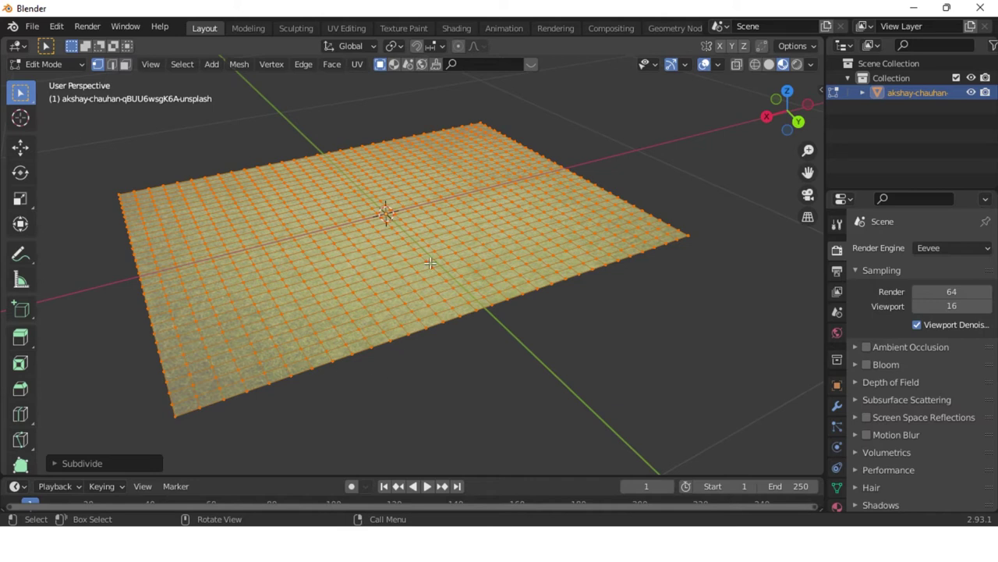
Back in Object Mode, add a Displace modifier to the plane and create a new texture for it
click(72, 65)
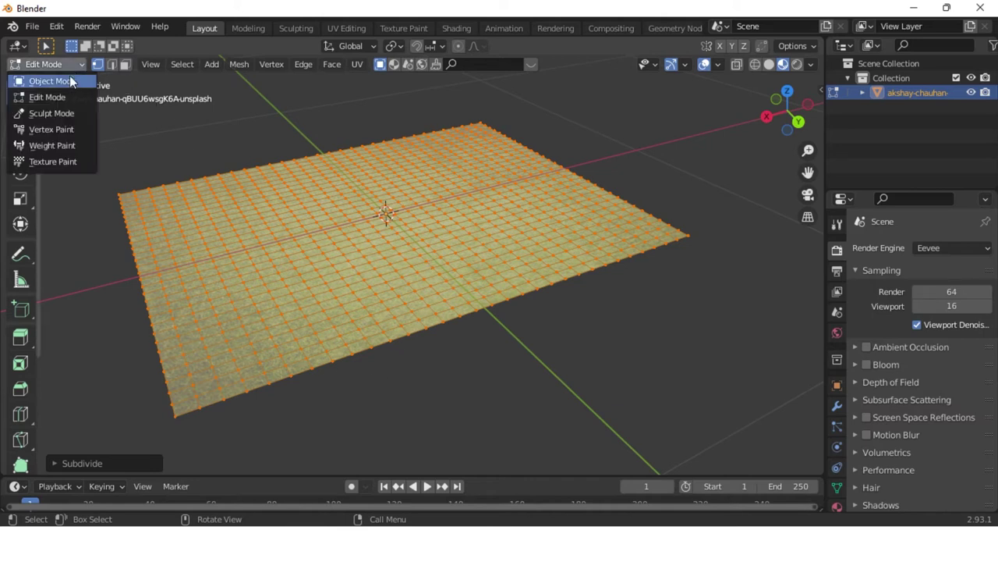
click(51, 81)
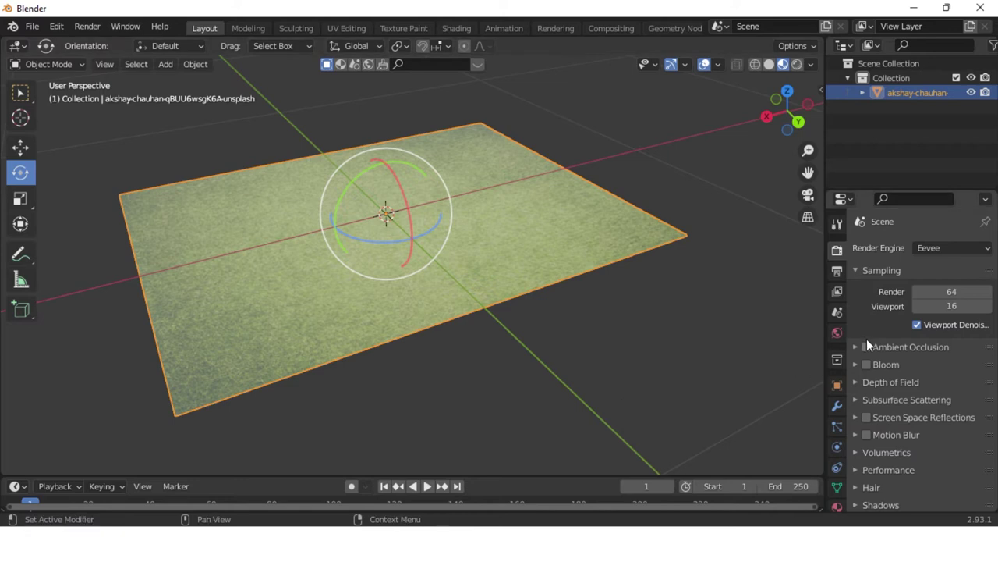
click(837, 406)
click(897, 248)
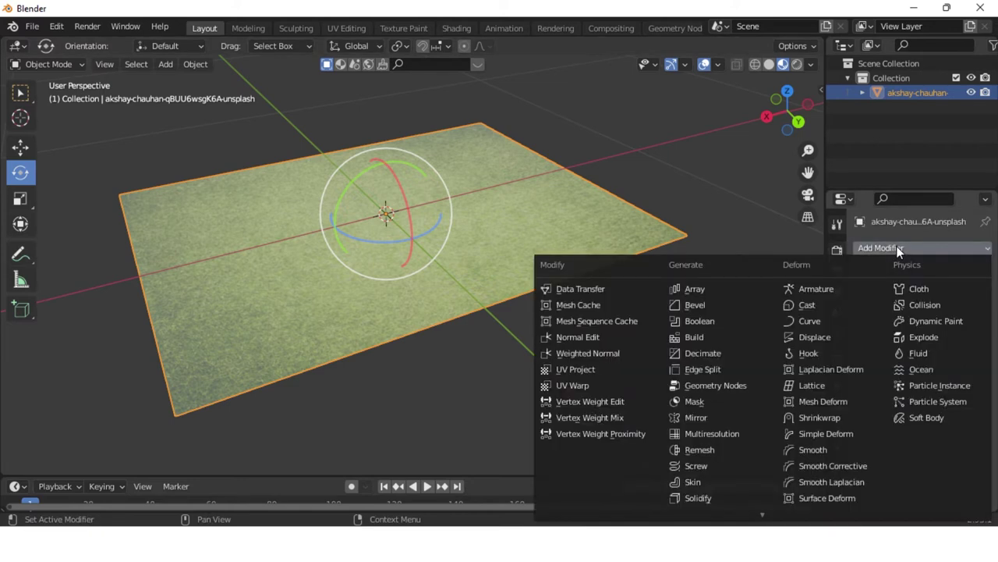
click(835, 337)
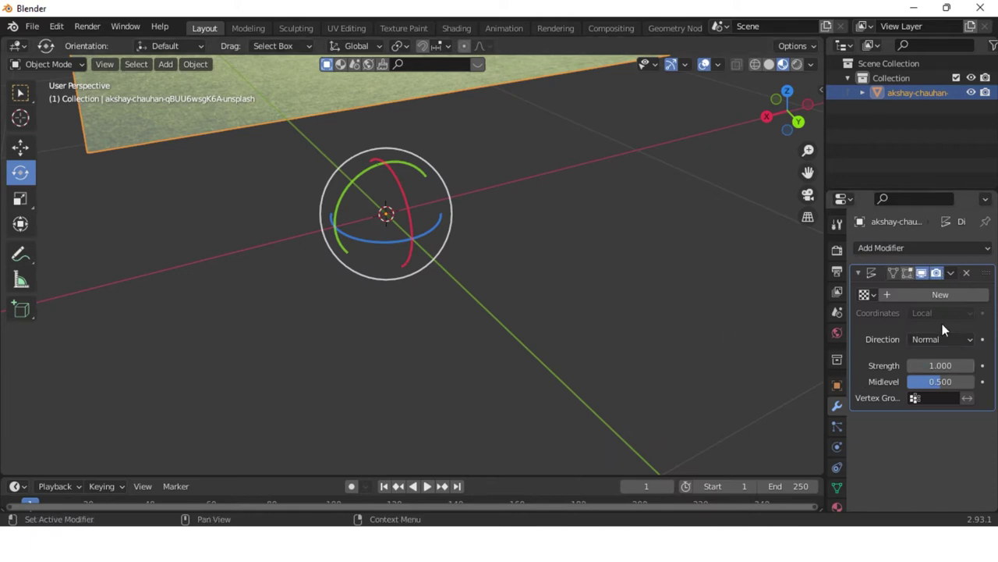
scroll(637, 299, down, 2)
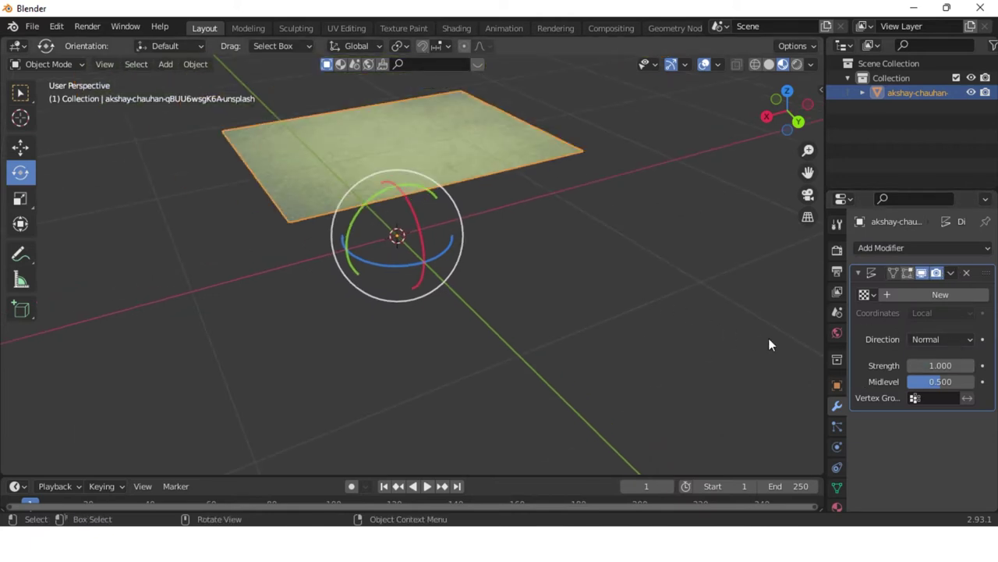
click(925, 298)
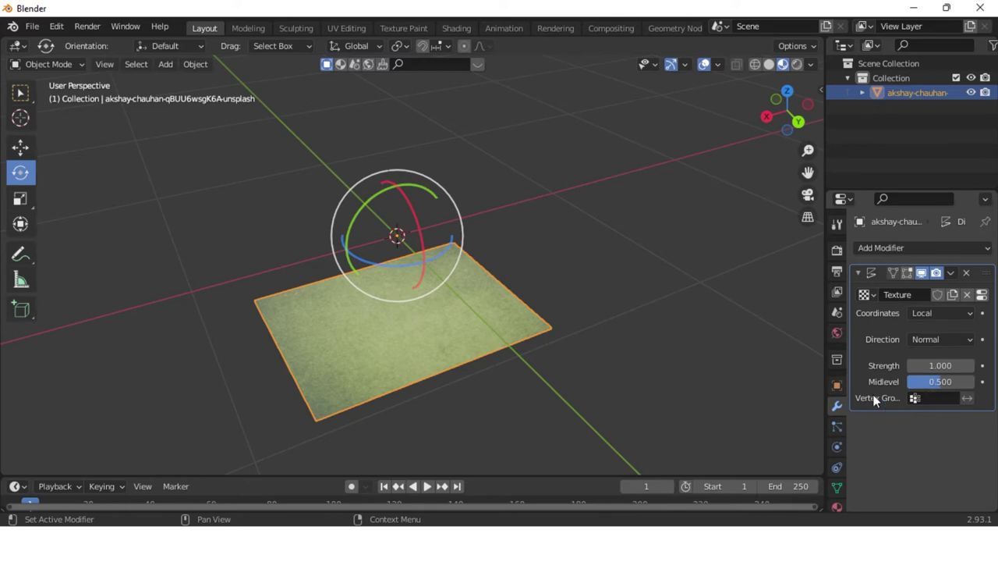
scroll(836, 503, down, 2)
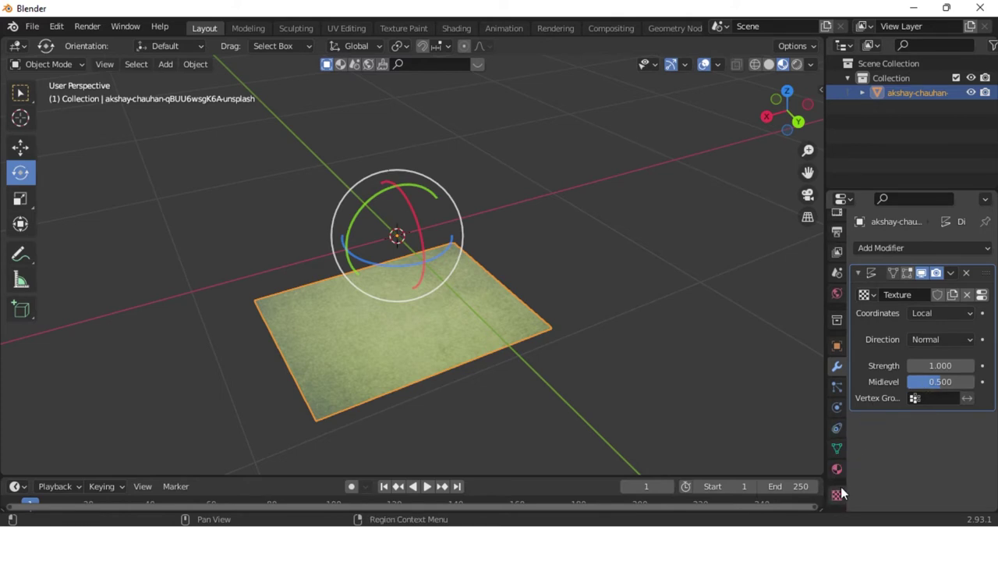
Set the displacement texture's type to Clouds
click(837, 495)
click(866, 270)
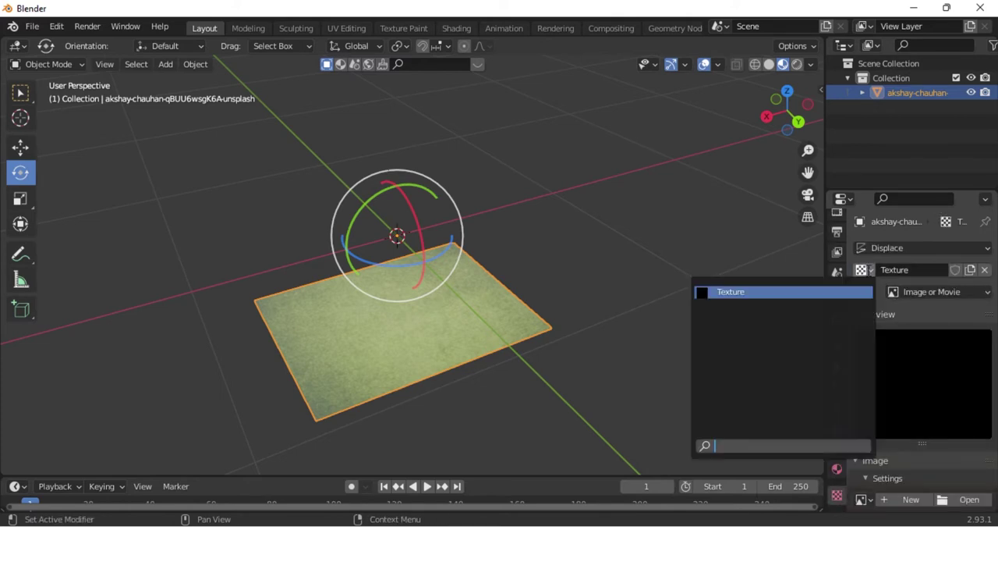
click(926, 294)
click(921, 341)
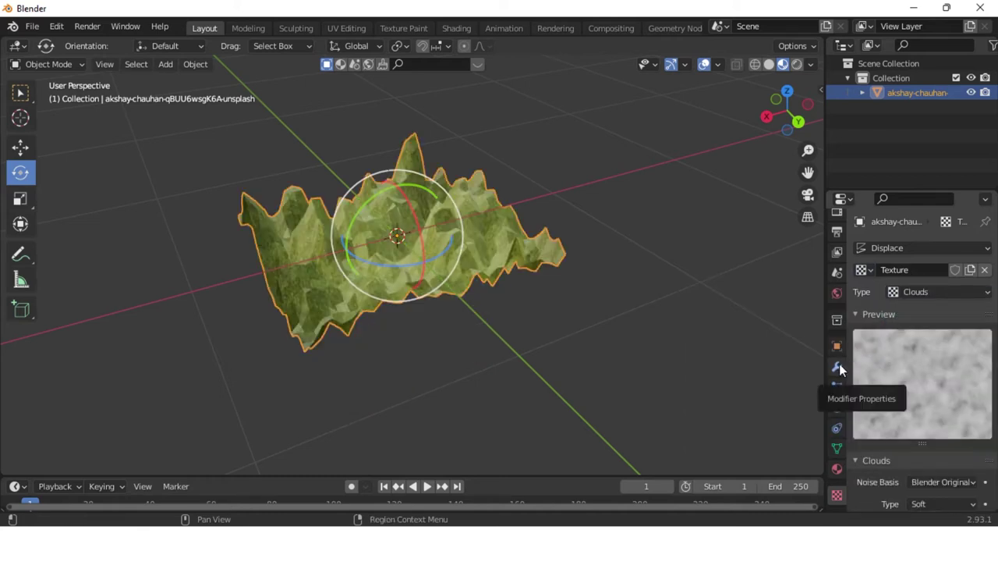
Lower the Displace modifier's strength to 0.1
click(838, 367)
click(938, 365)
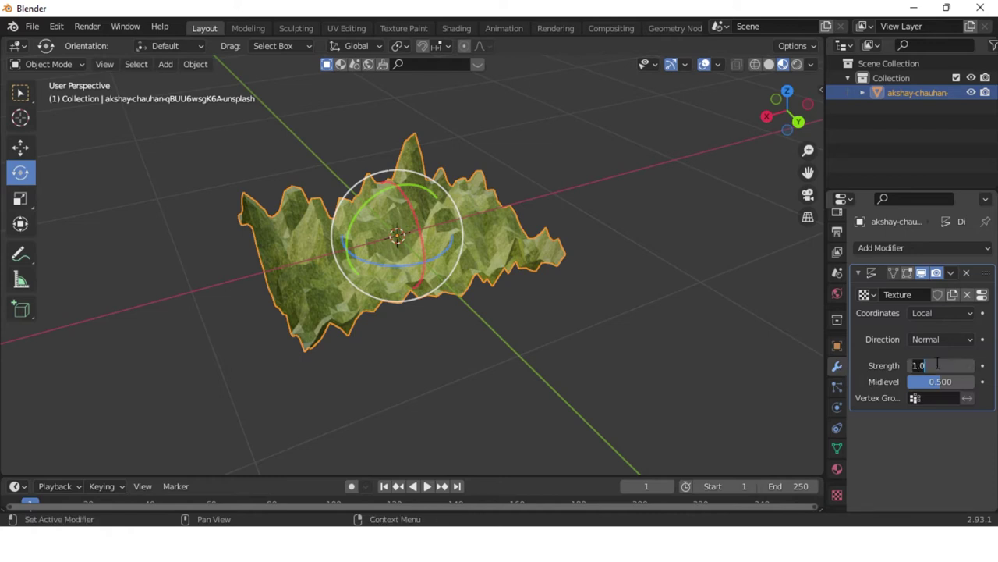
text(.1)
key(Return)
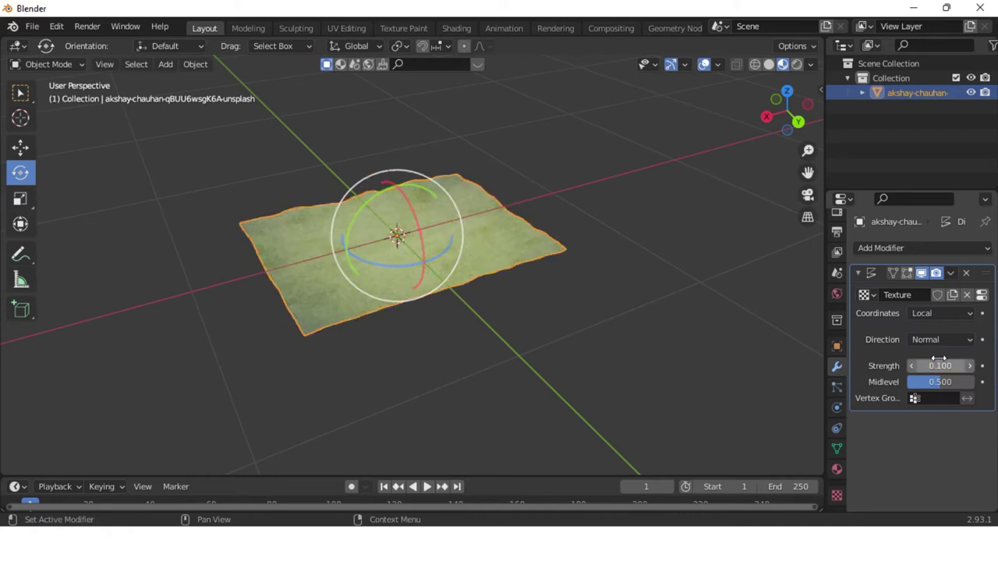
scroll(507, 295, up, 4)
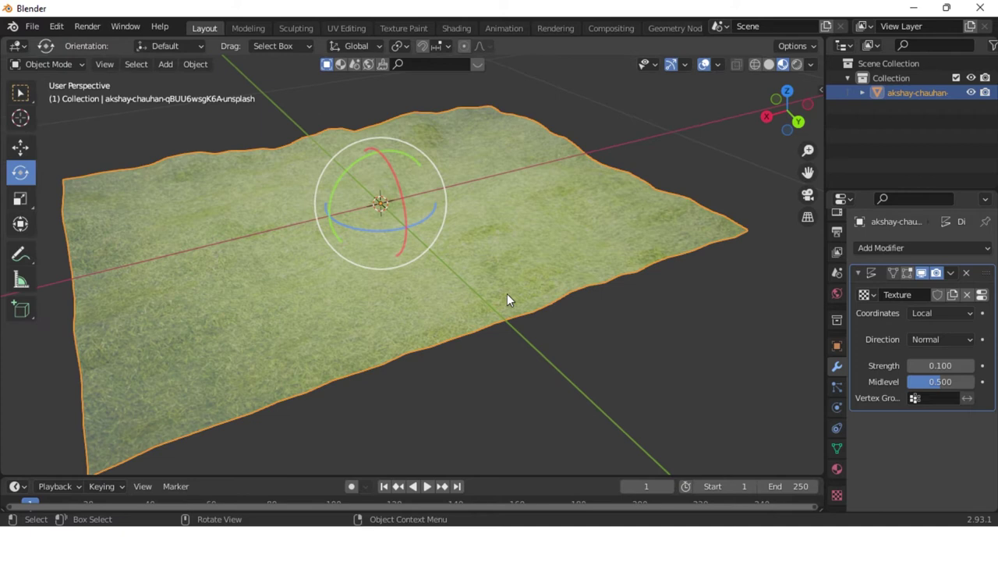
Orbit, zoom and pan the view to inspect the rolling terrain from side and above
scroll(507, 293, up, 3)
mouse_move(528, 295)
middle_down()
mouse_move(535, 281)
mouse_move(530, 319)
mouse_move(558, 317)
middle_up()
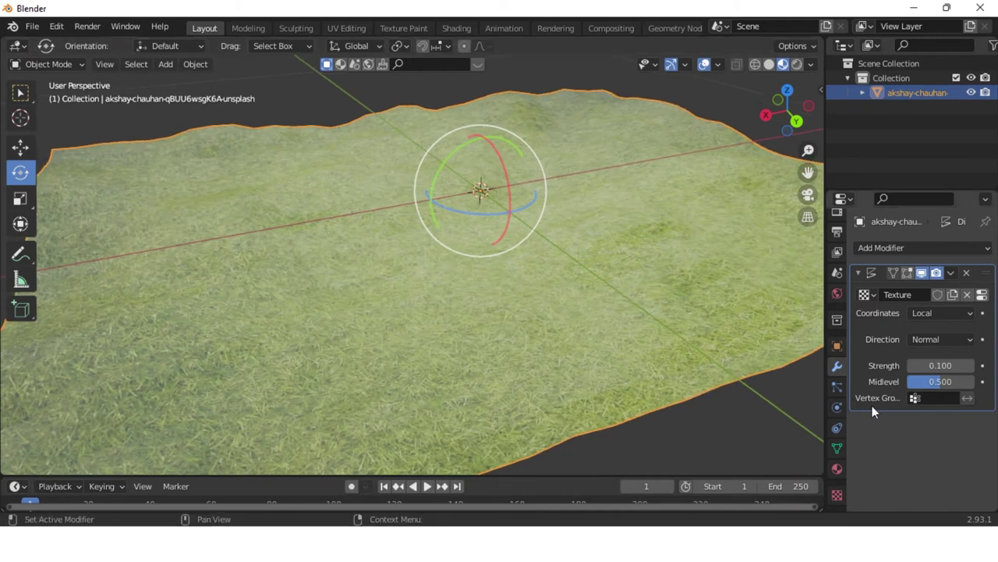
mouse_move(650, 361)
middle_down()
mouse_move(636, 372)
mouse_move(641, 366)
middle_up()
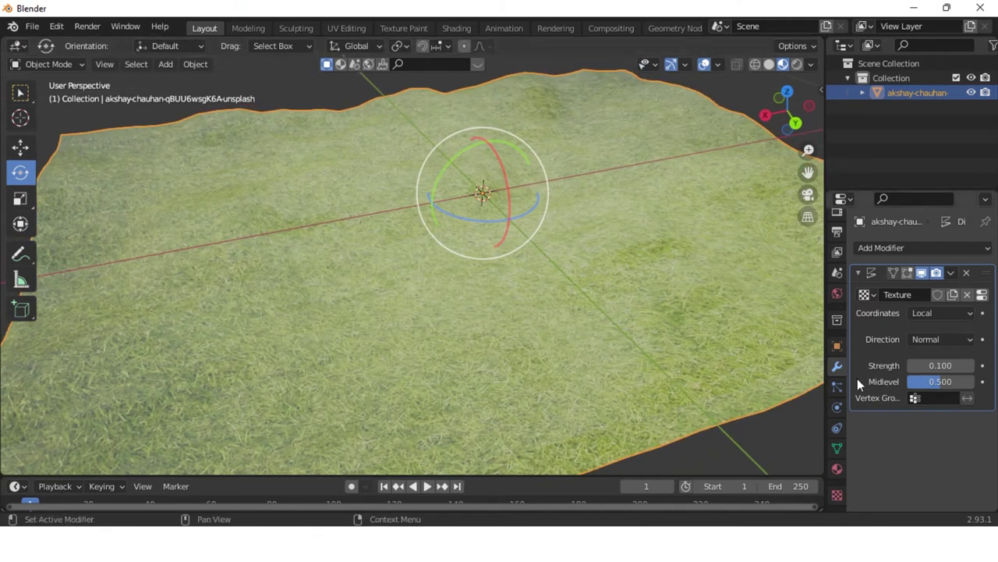
scroll(558, 299, down, 3)
shift+middle_drag(547, 294, 533, 297)
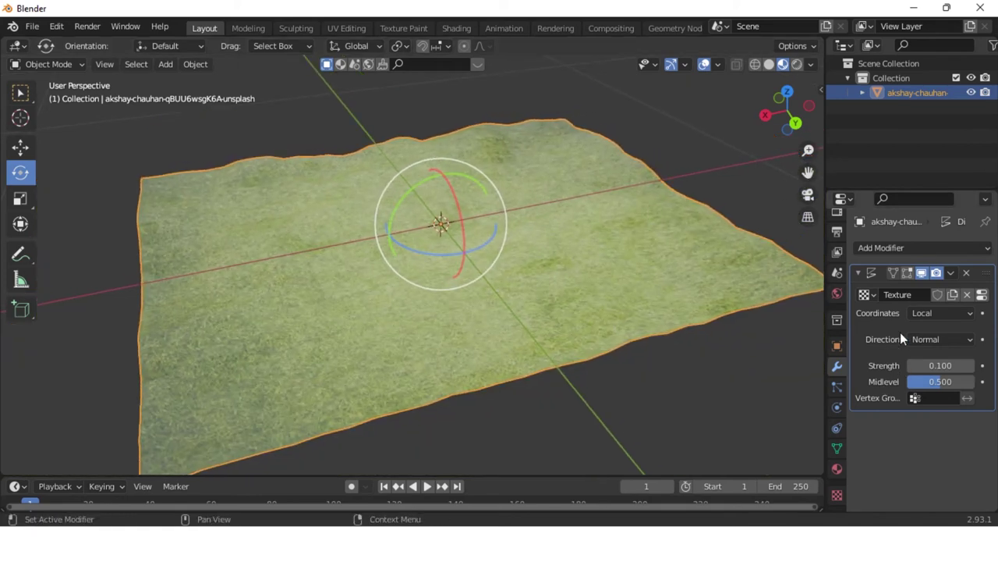
Add a new Hair particle system to the terrain
click(837, 387)
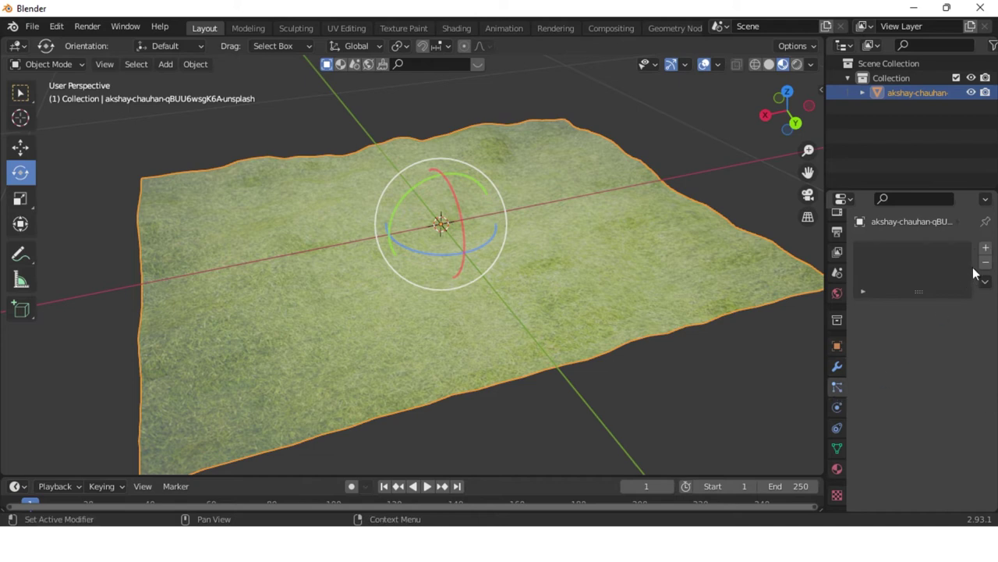
click(985, 247)
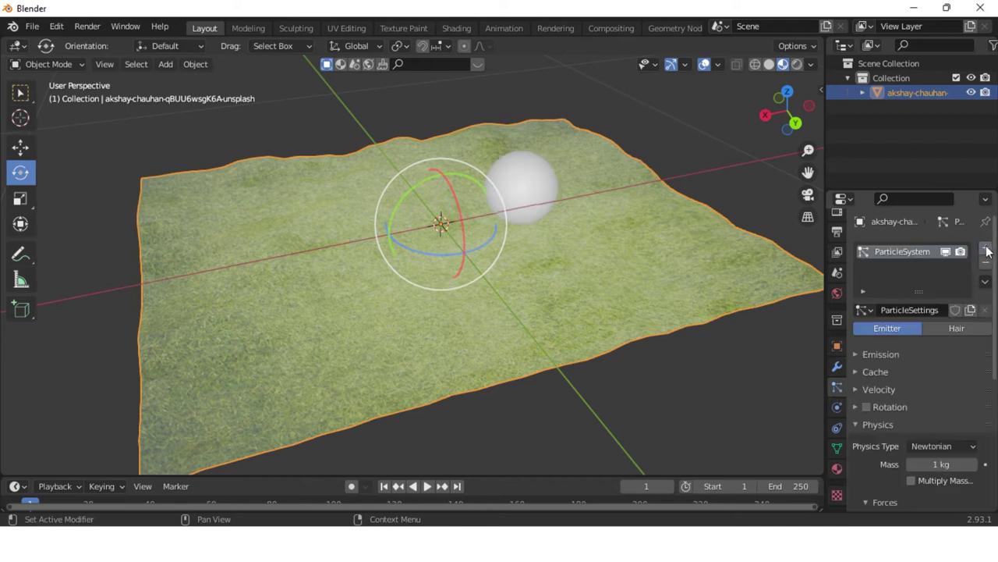
click(951, 328)
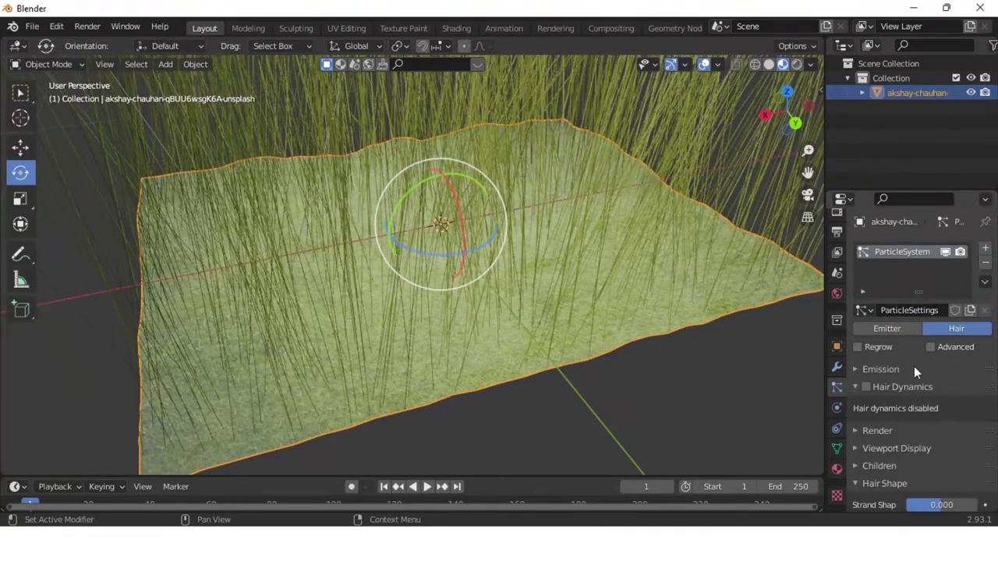
Enable Regrow, Advanced and Hair Dynamics, then toggle the type to Emitter and back to Hair
click(871, 348)
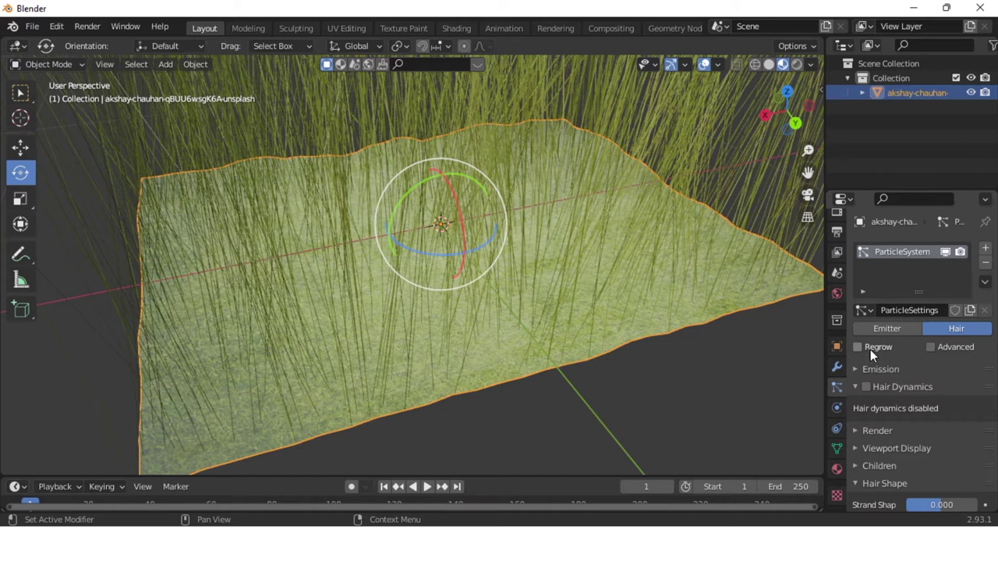
click(930, 348)
scroll(907, 382, down, 1)
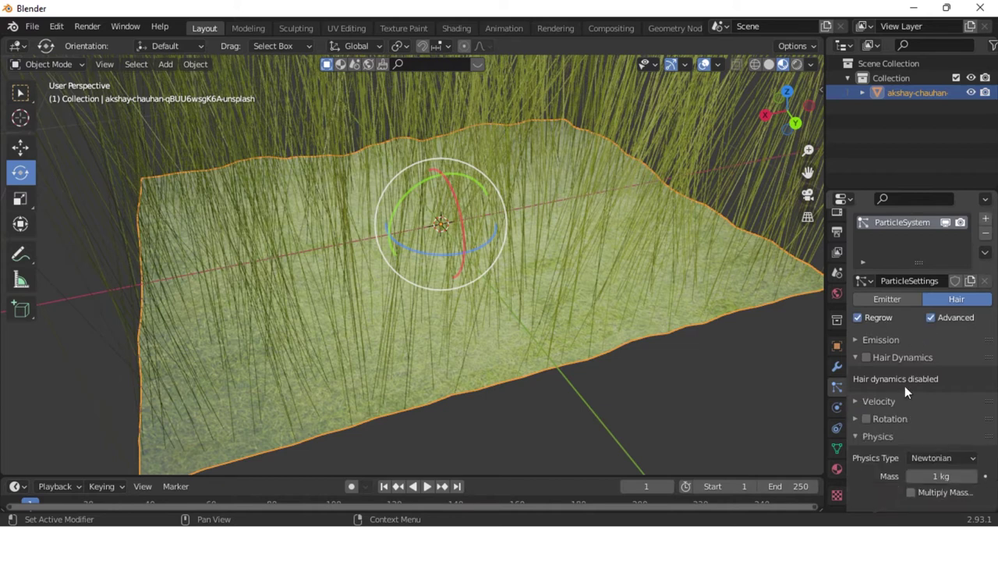
click(866, 357)
scroll(905, 382, down, 2)
scroll(905, 382, down, 3)
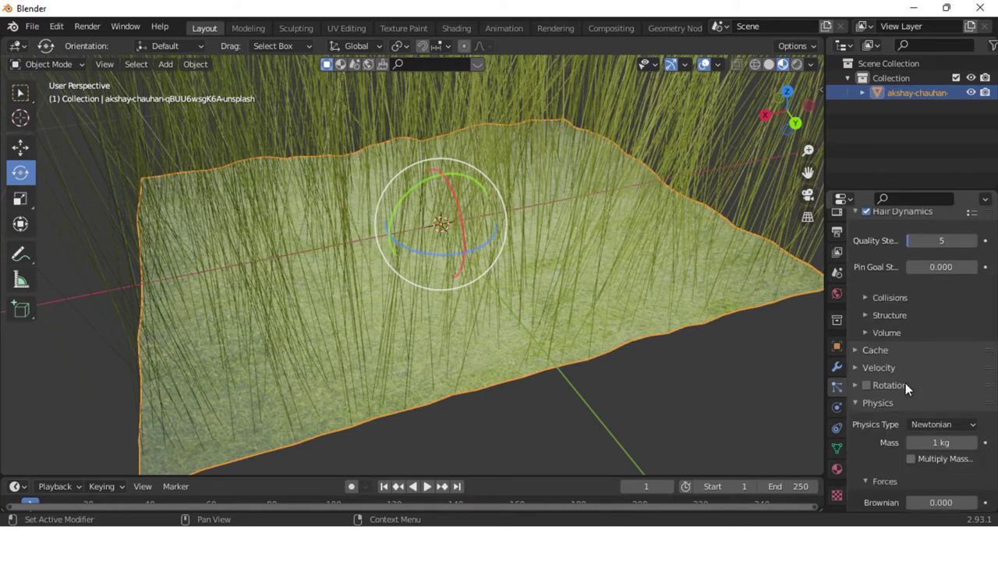
scroll(906, 382, down, 2)
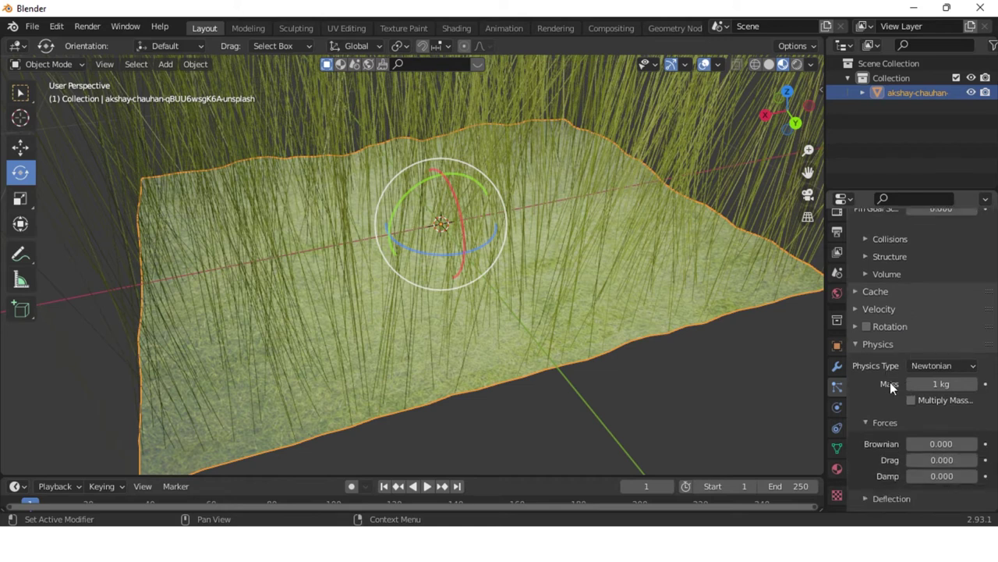
scroll(876, 373, up, 2)
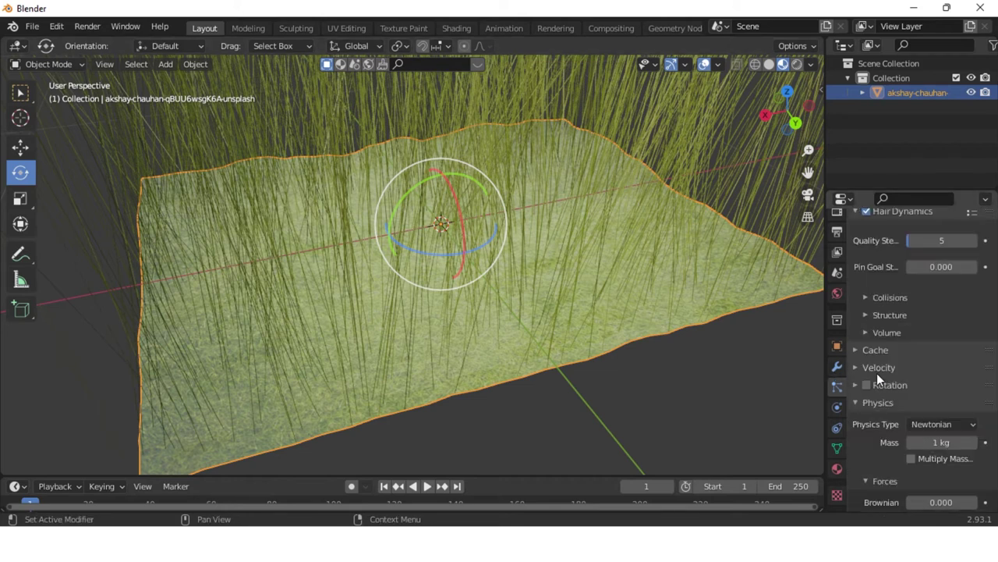
scroll(877, 370, up, 4)
scroll(885, 355, up, 2)
scroll(899, 368, down, 1)
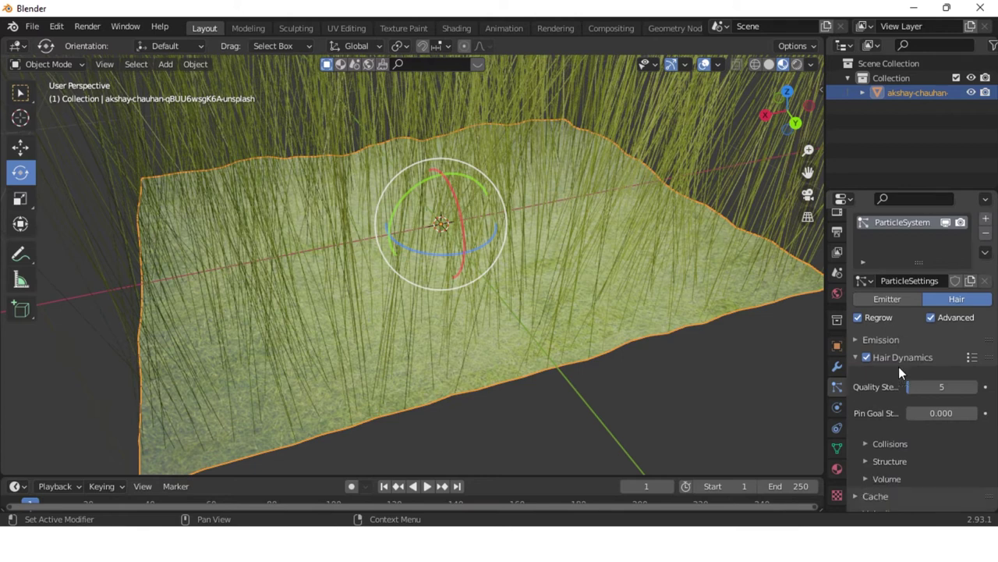
scroll(896, 366, up, 1)
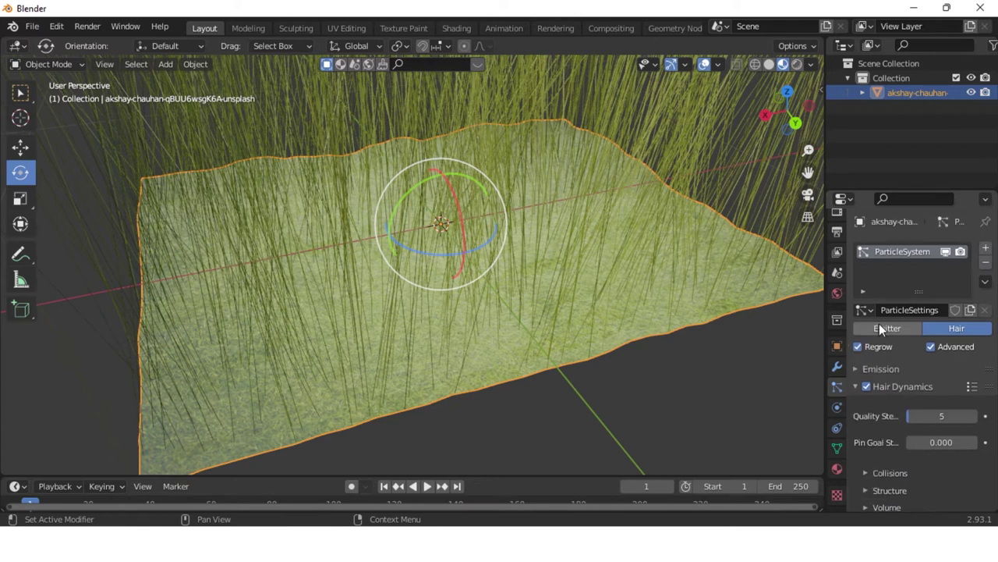
click(881, 327)
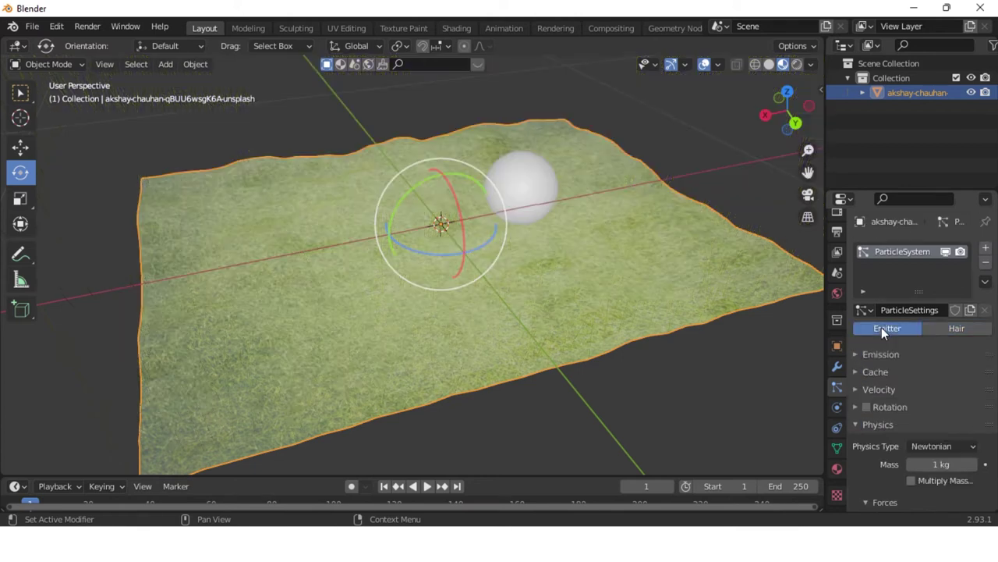
click(937, 328)
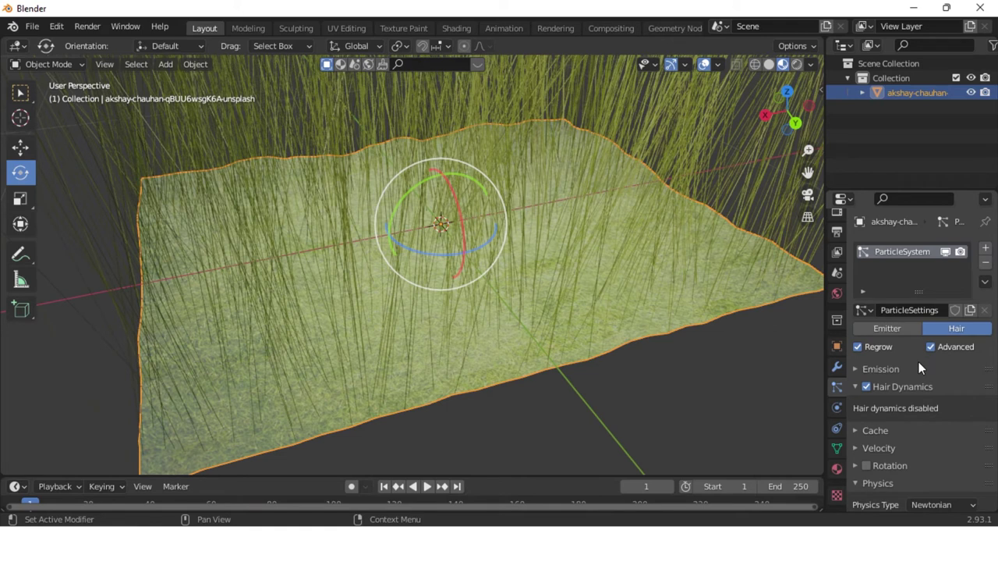
Set the hair count to 20000 and the hair length to 0.1 m
click(859, 366)
scroll(901, 370, down, 1)
double_click(942, 360)
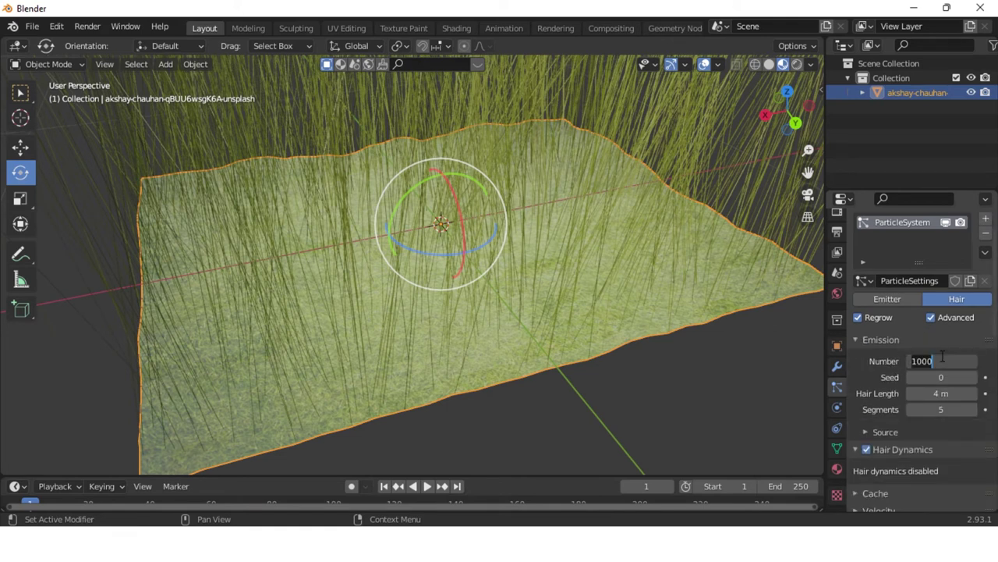
text(200)
text(0)
key(Return)
scroll(501, 333, down, 2)
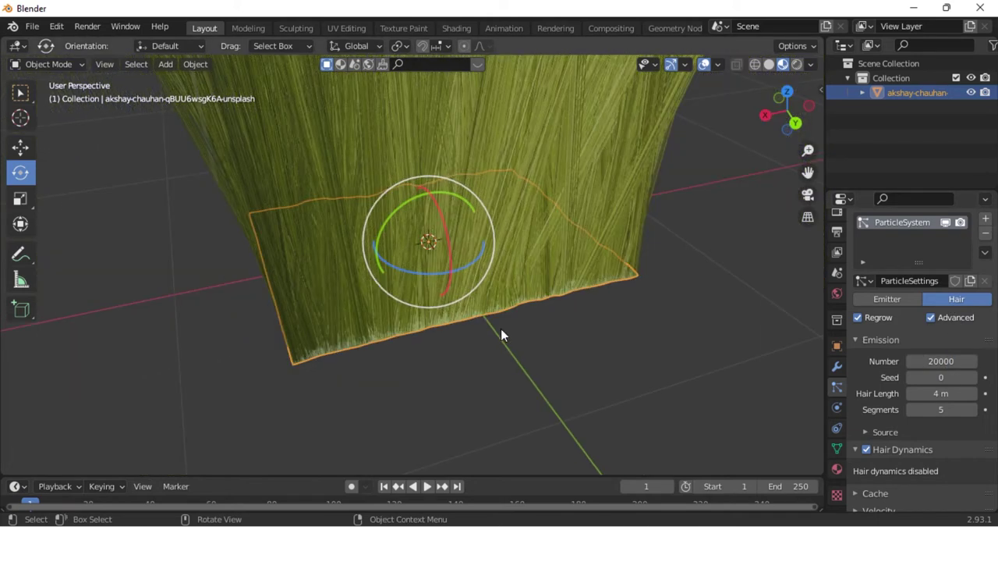
click(949, 394)
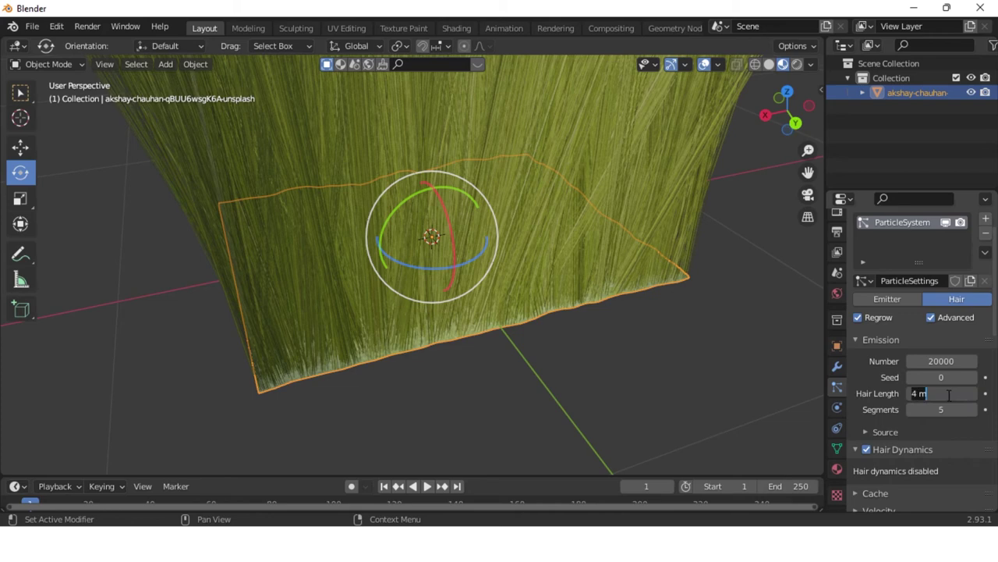
text(.1)
key(Return)
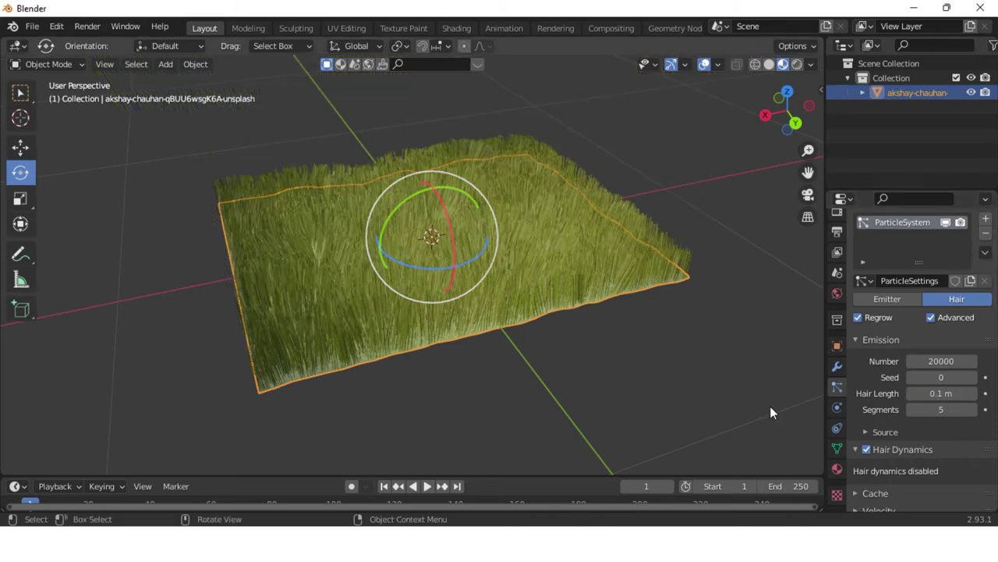
Set the grass hair to 3 segments and the particle seed to 2
scroll(546, 373, up, 3)
mouse_move(550, 382)
middle_down()
mouse_move(531, 386)
mouse_move(543, 384)
mouse_move(546, 359)
middle_up()
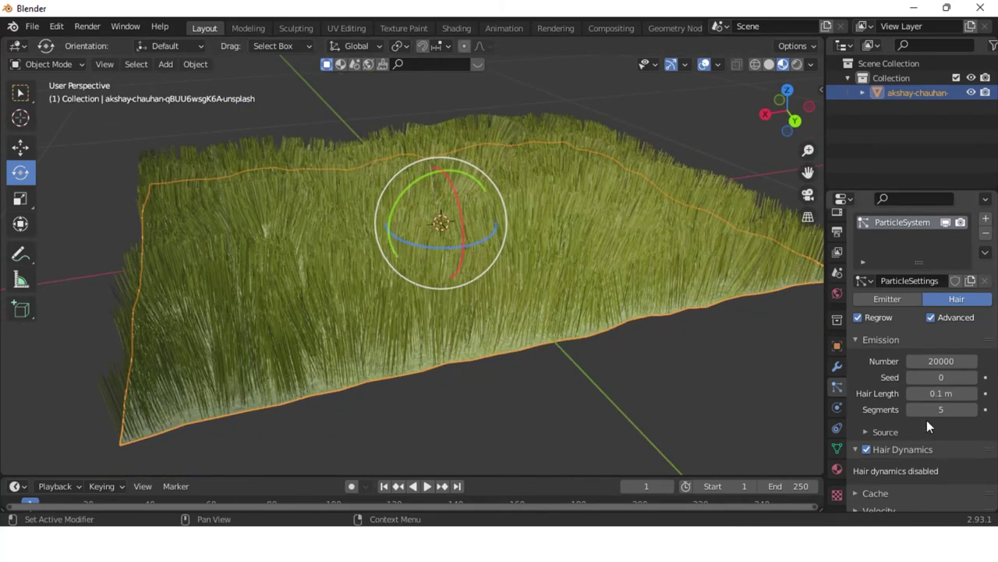
click(940, 410)
text(3)
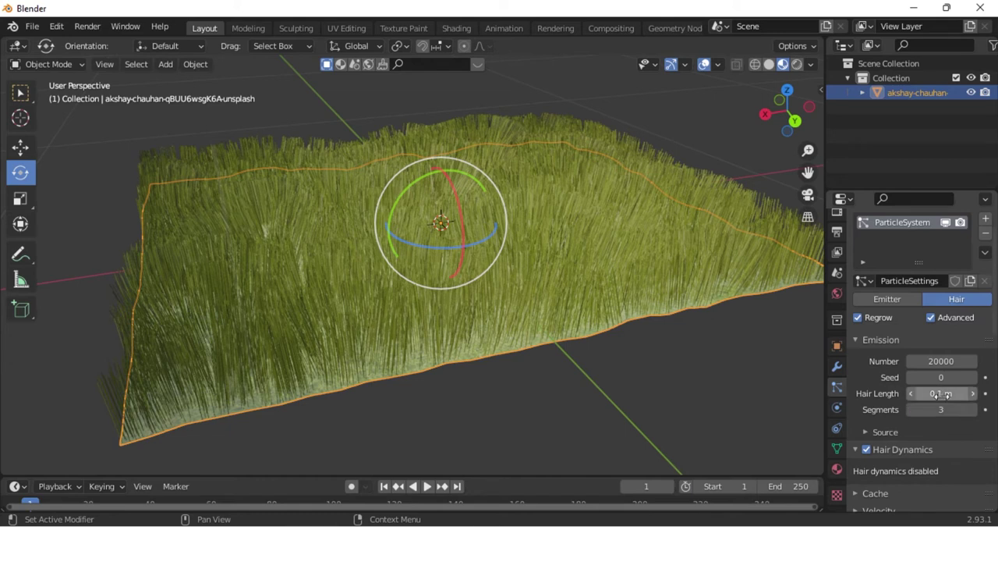
key(Return)
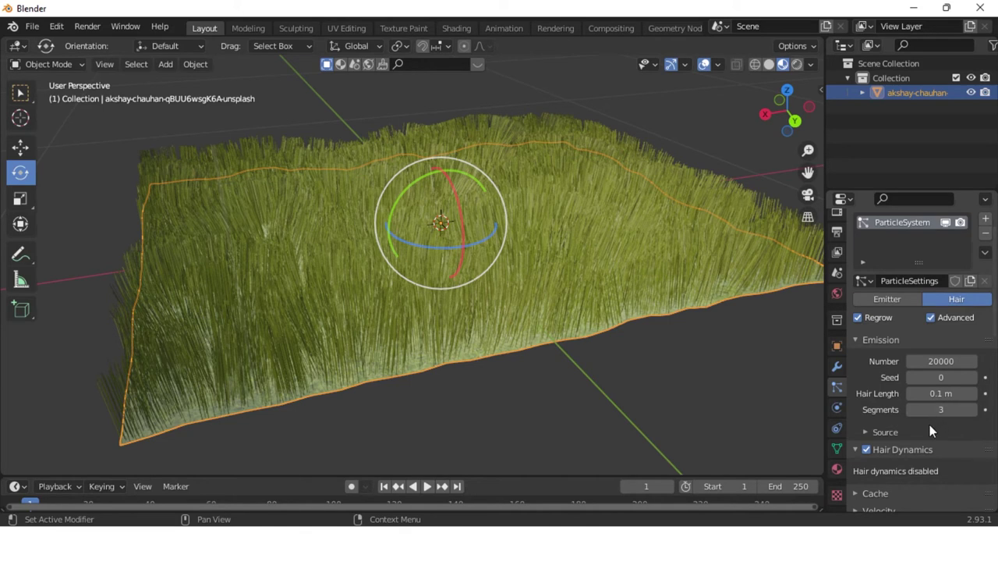
click(951, 378)
text(2)
key(Return)
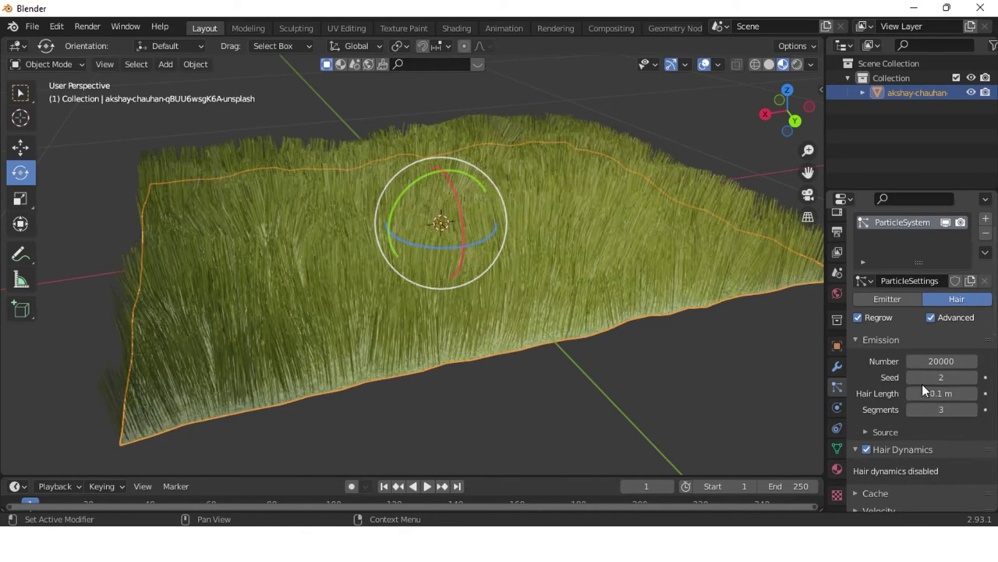
scroll(922, 384, down, 2)
scroll(921, 384, down, 2)
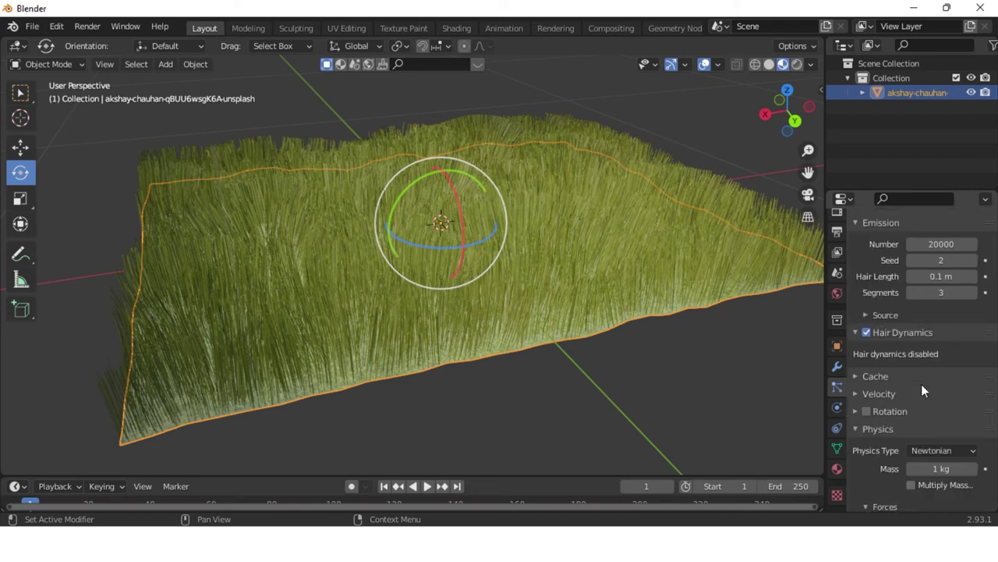
scroll(924, 394, down, 3)
click(936, 441)
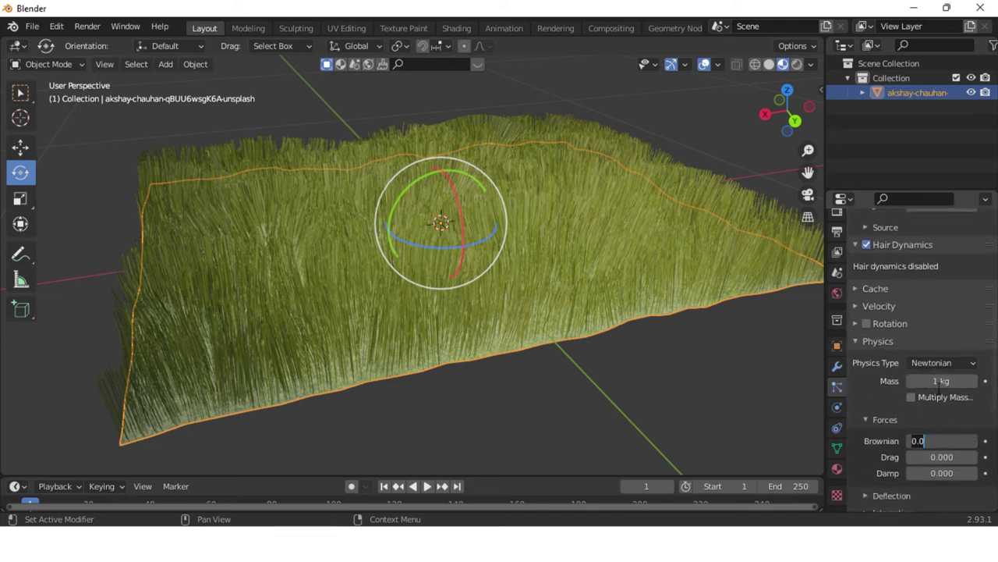
key(BackSpace)
text(0.1)
key(Return)
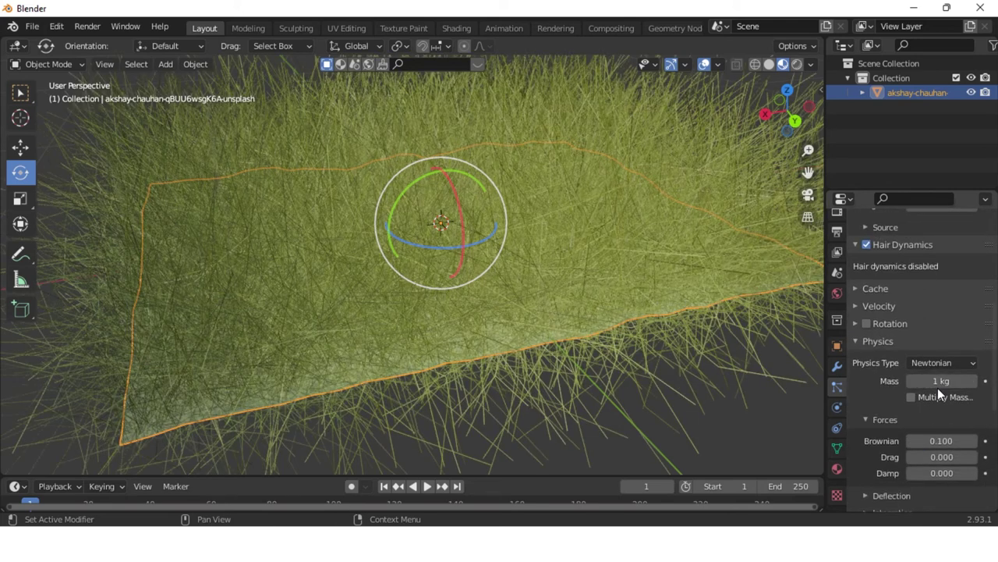
click(944, 442)
key(BackSpace)
text(.05)
key(Return)
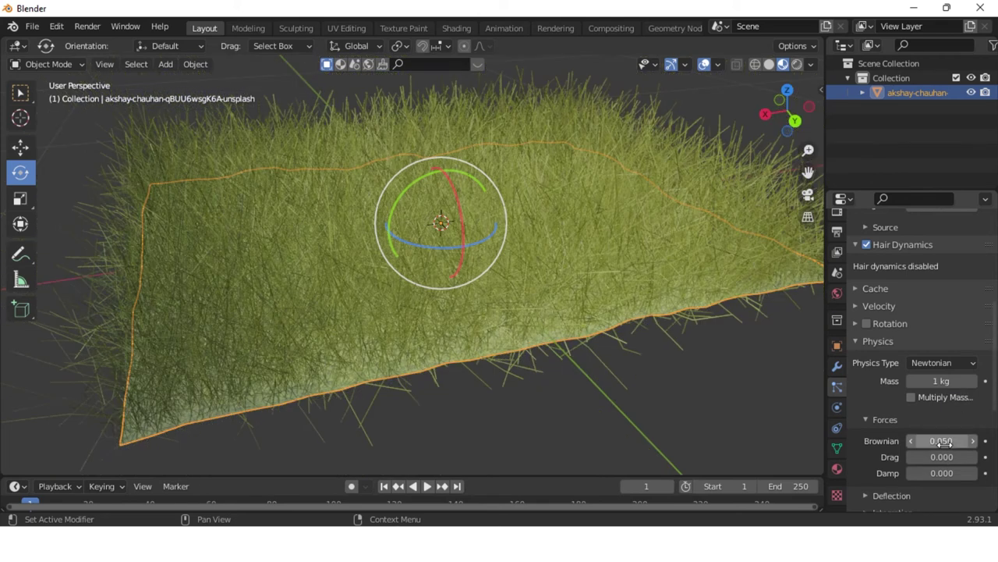
click(944, 442)
key(BackSpace)
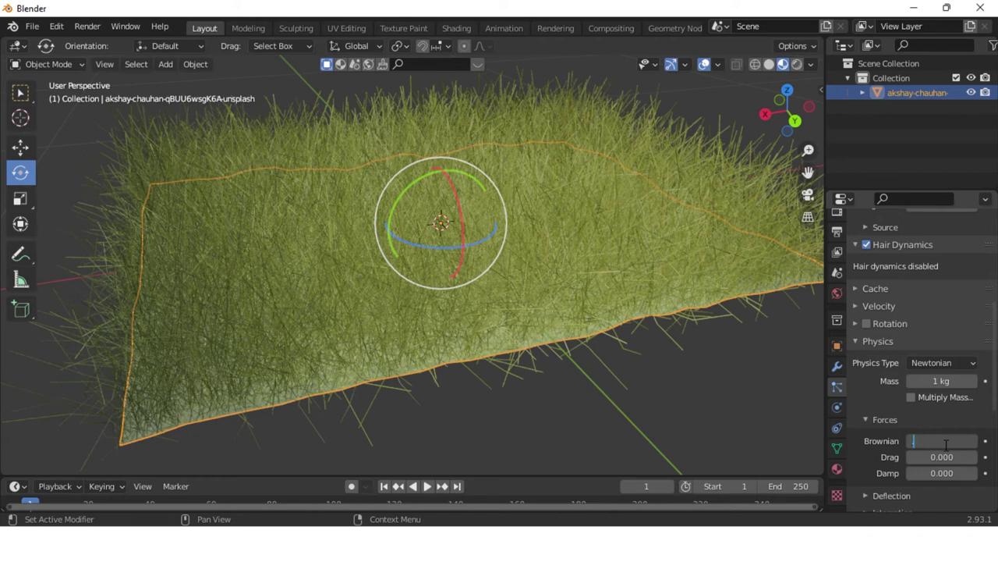
text(.001)
key(Return)
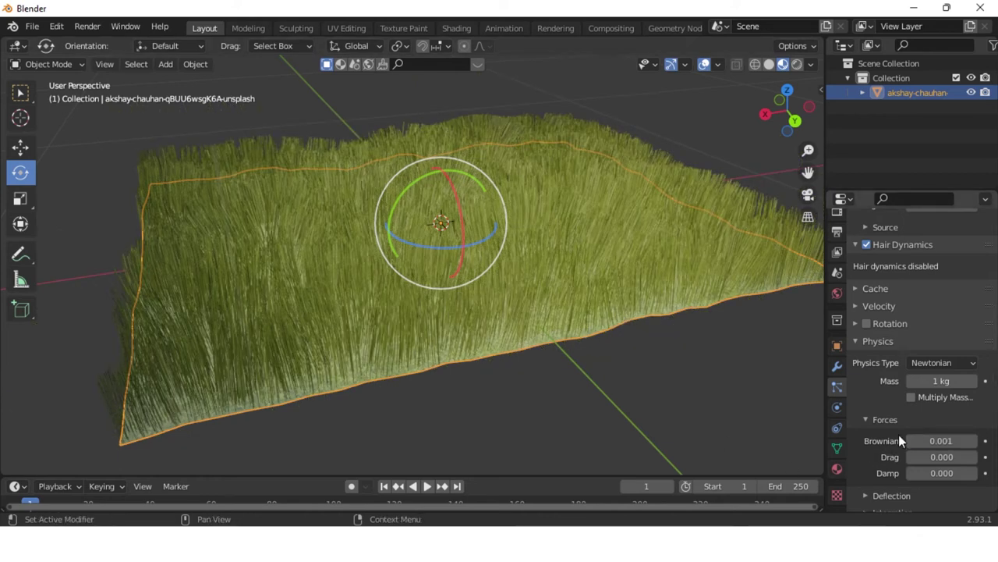
mouse_move(941, 440)
mouse_down()
mouse_move(971, 441)
mouse_move(942, 440)
mouse_up()
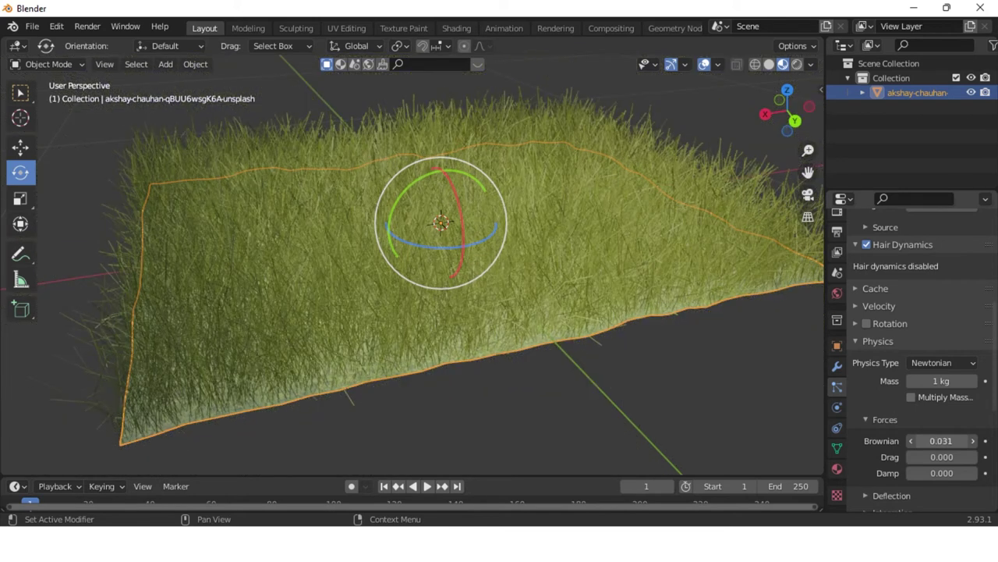
drag(942, 441, 924, 440)
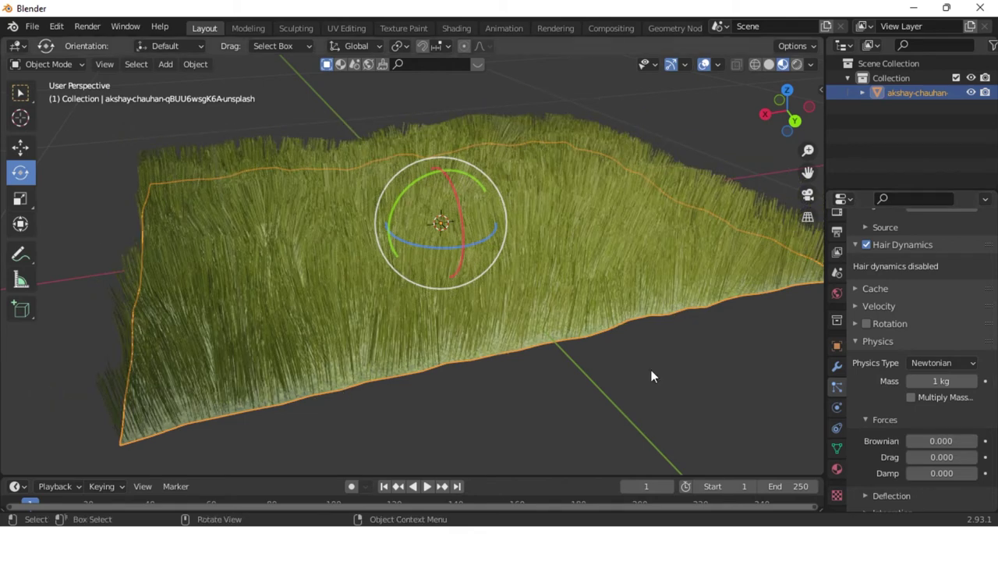
mouse_move(652, 370)
middle_down()
mouse_move(560, 367)
mouse_move(513, 345)
middle_up()
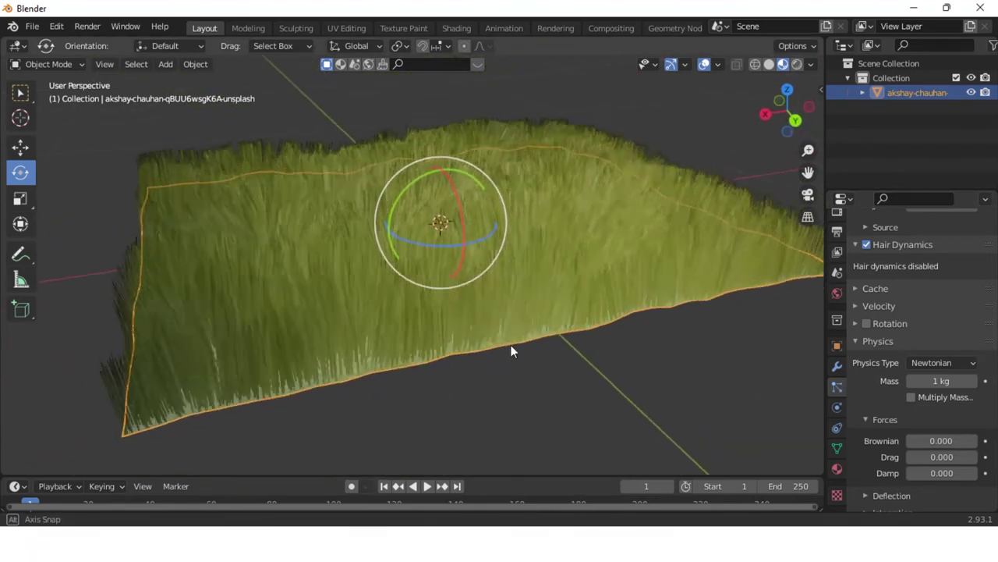
scroll(532, 337, up, 3)
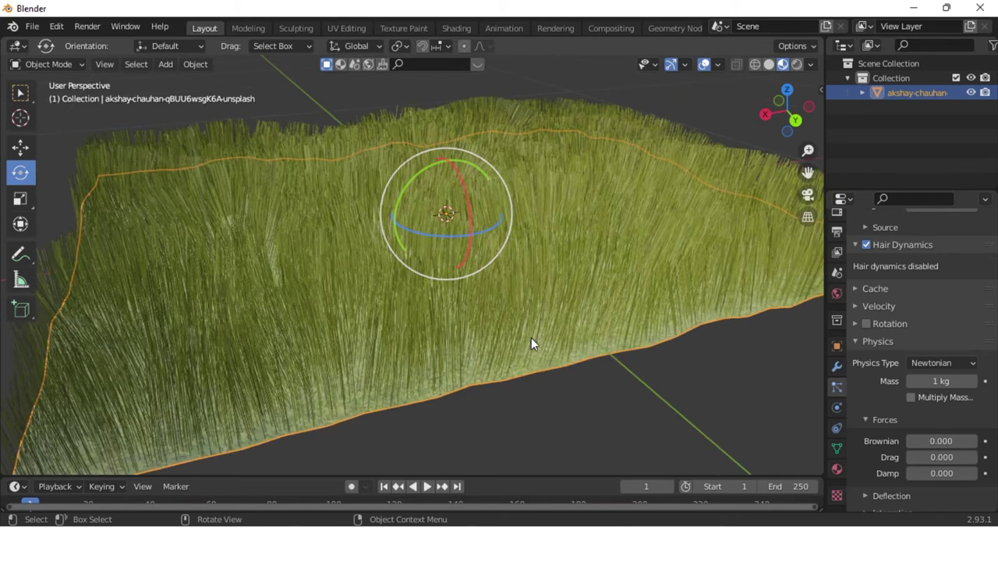
mouse_move(523, 296)
shift+middle_down()
mouse_move(539, 378)
mouse_move(551, 362)
shift+middle_up()
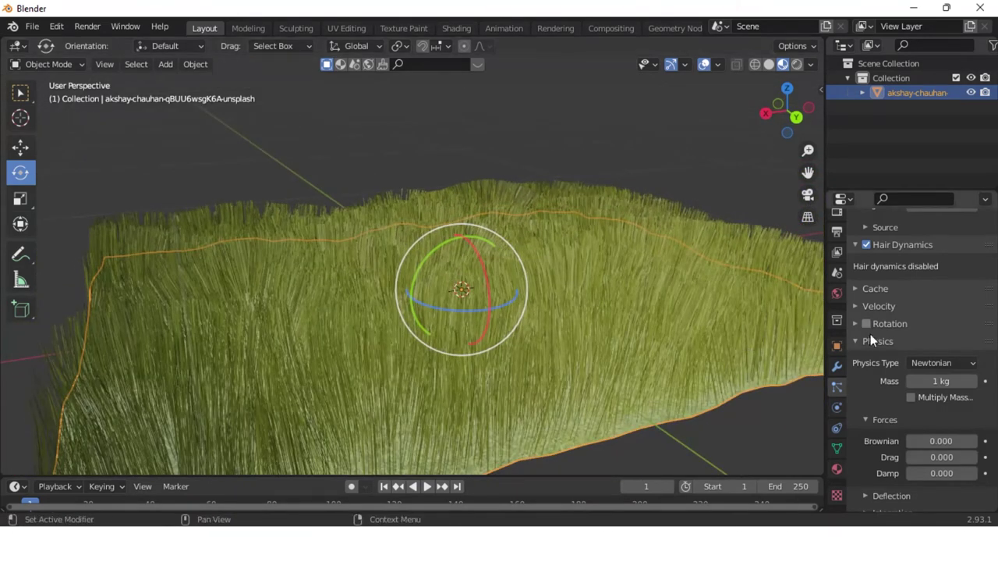
scroll(879, 331, up, 3)
scroll(882, 327, up, 2)
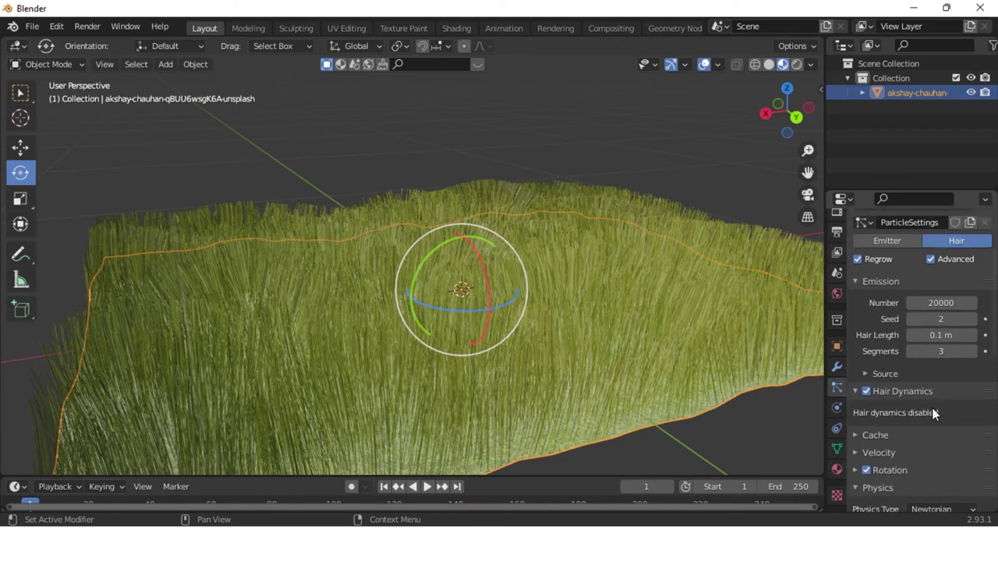
Scroll down the grass particle settings and expand the Children panel, currently set to None
scroll(933, 407, down, 2)
scroll(932, 406, down, 3)
scroll(935, 401, down, 3)
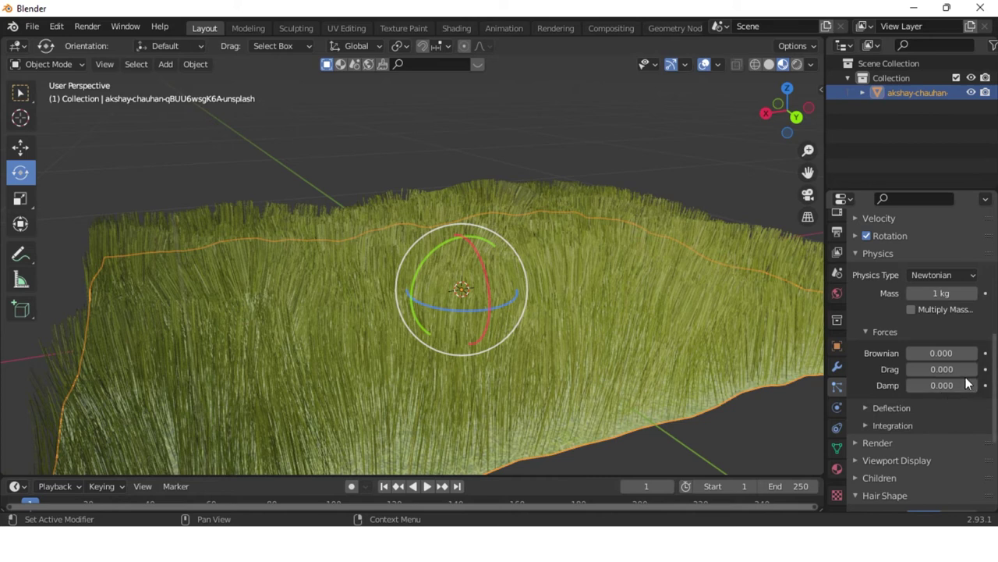
scroll(936, 425, down, 3)
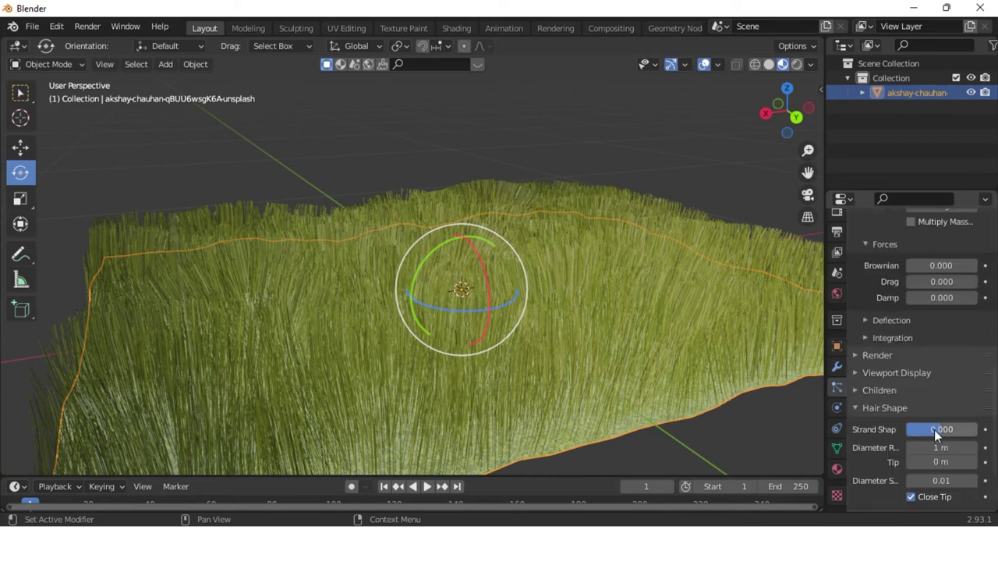
click(896, 391)
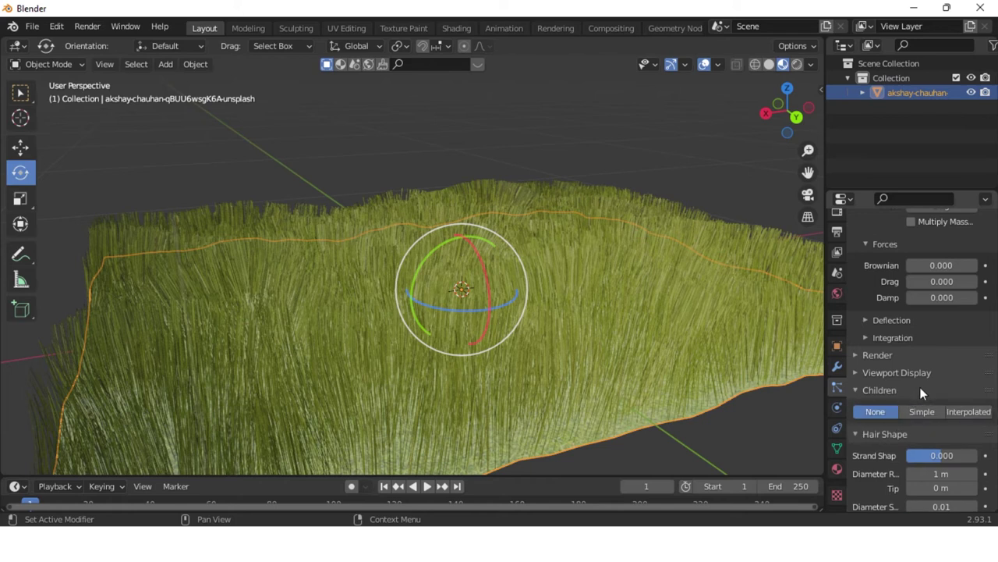
scroll(919, 383, down, 1)
scroll(919, 384, down, 2)
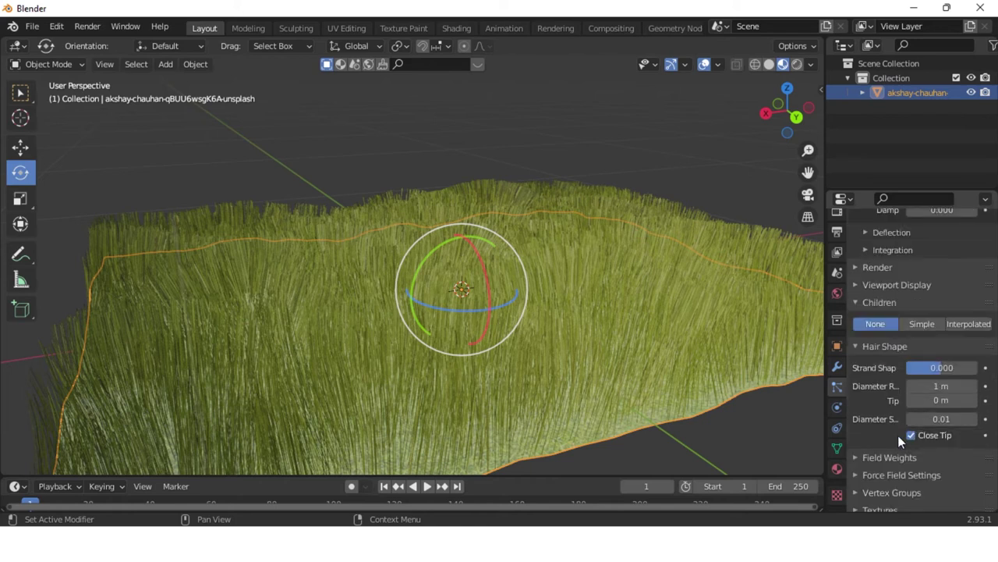
scroll(869, 426, down, 1)
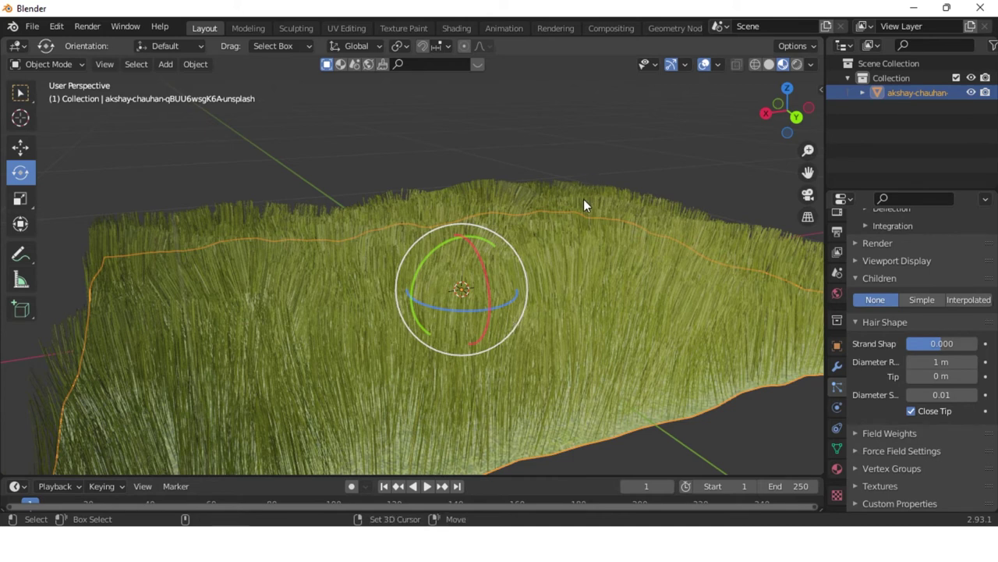
Add a camera to the scene and look through it
key(shift+a)
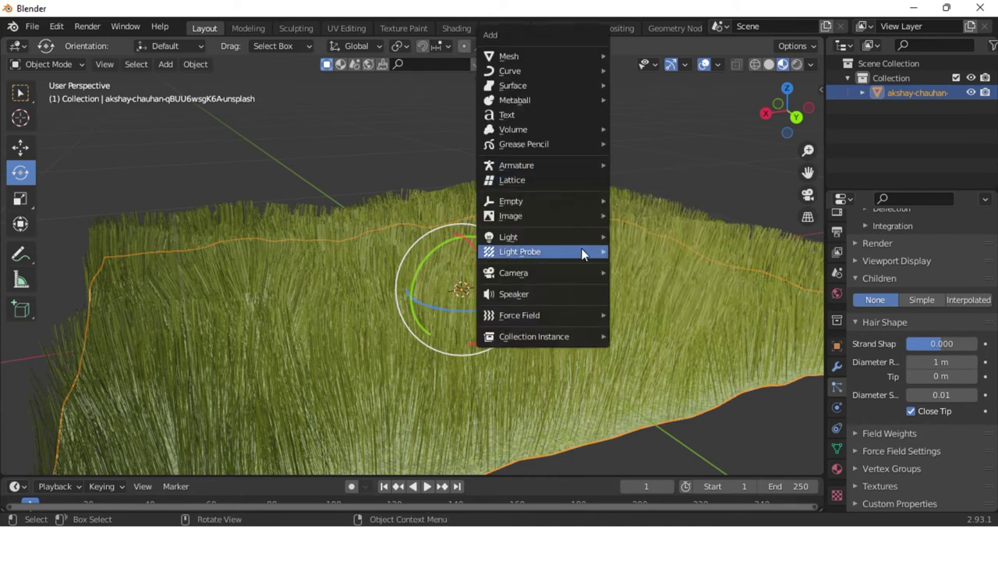
mouse_move(513, 273)
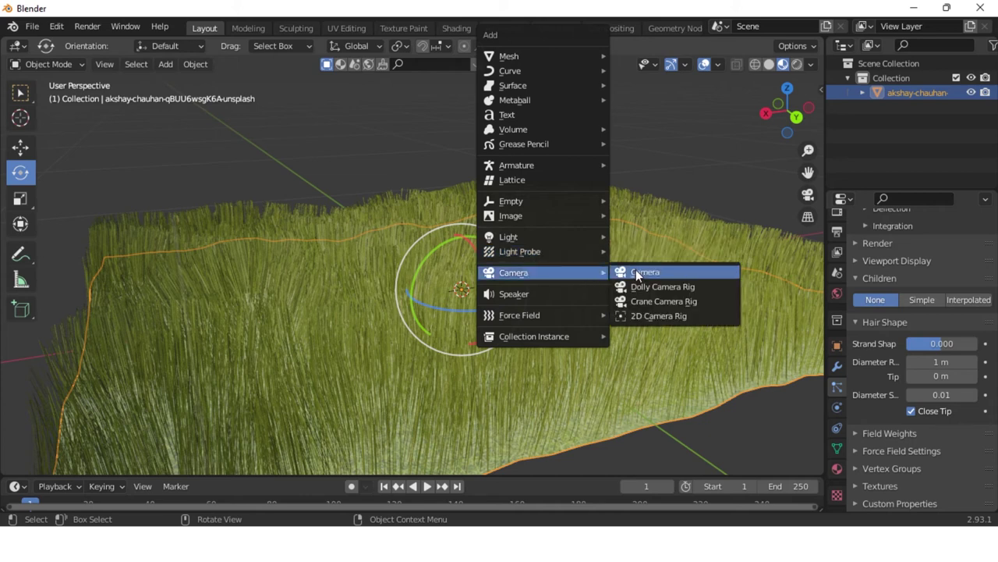
click(636, 275)
key(KP_0)
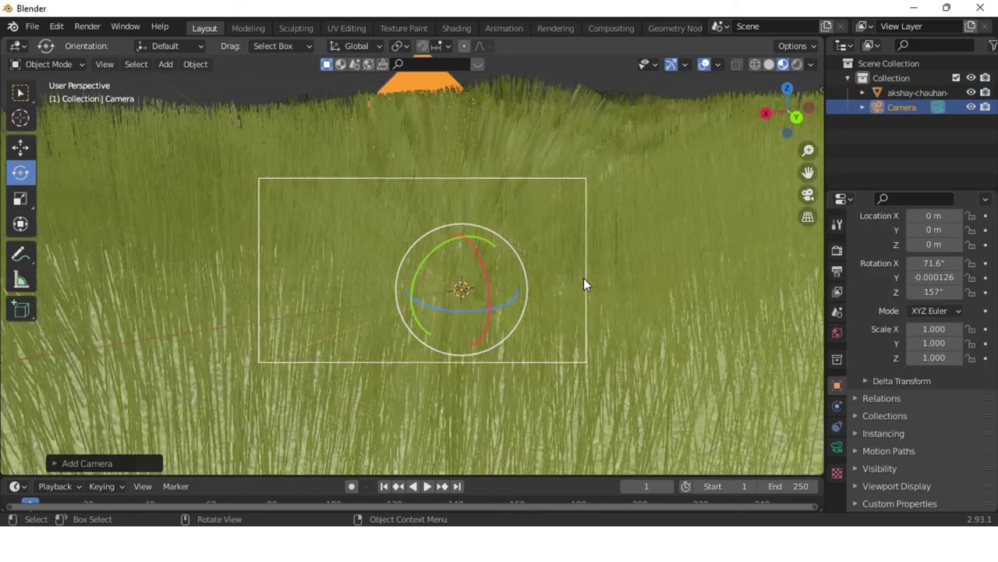
Enable Lock Camera to View in the sidebar's View settings
key(n)
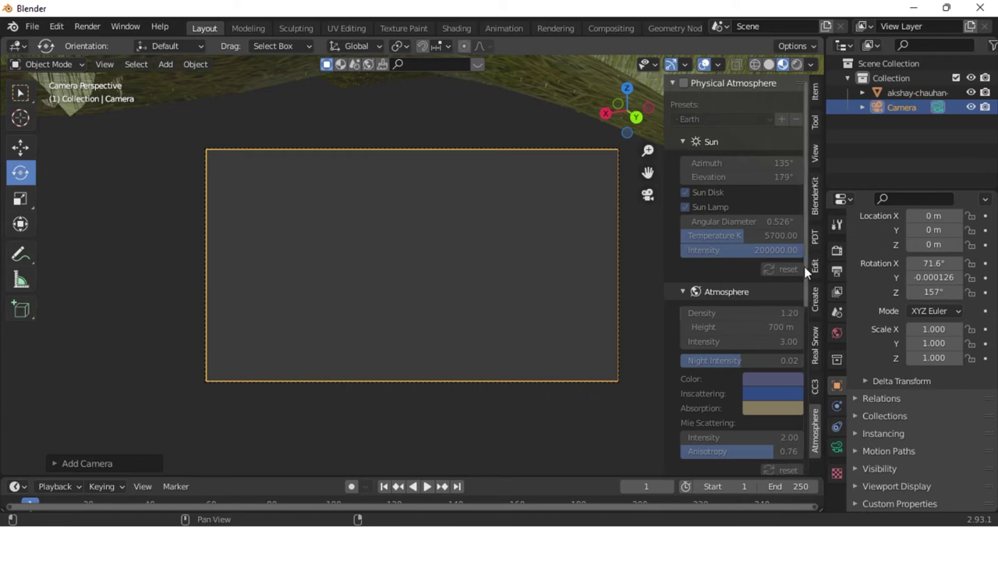
click(815, 154)
click(731, 264)
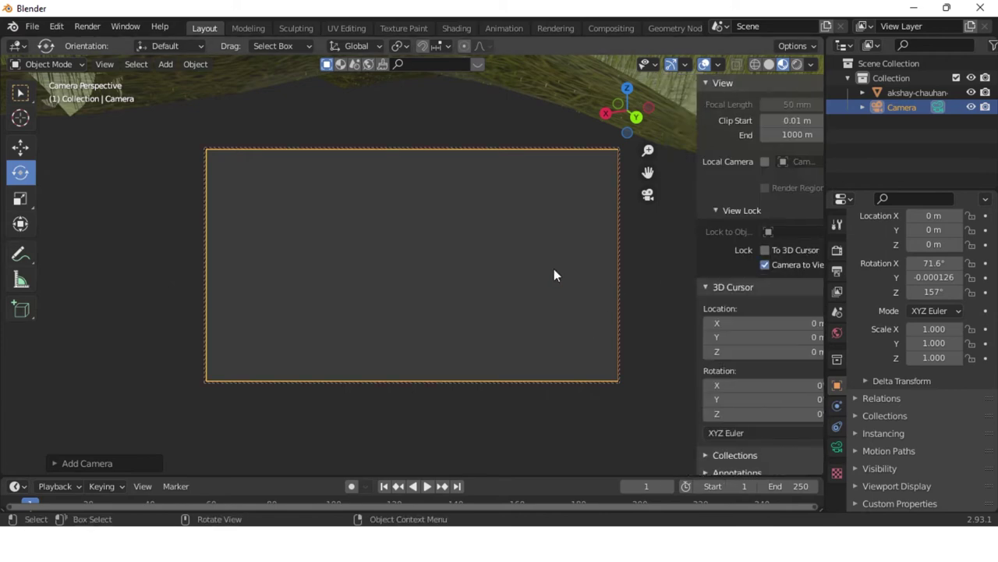
key(n)
Dolly and orbit the locked camera until the grass terrain fills the frame at an angle
scroll(534, 251, down, 2)
scroll(534, 251, down, 2)
scroll(535, 249, up, 1)
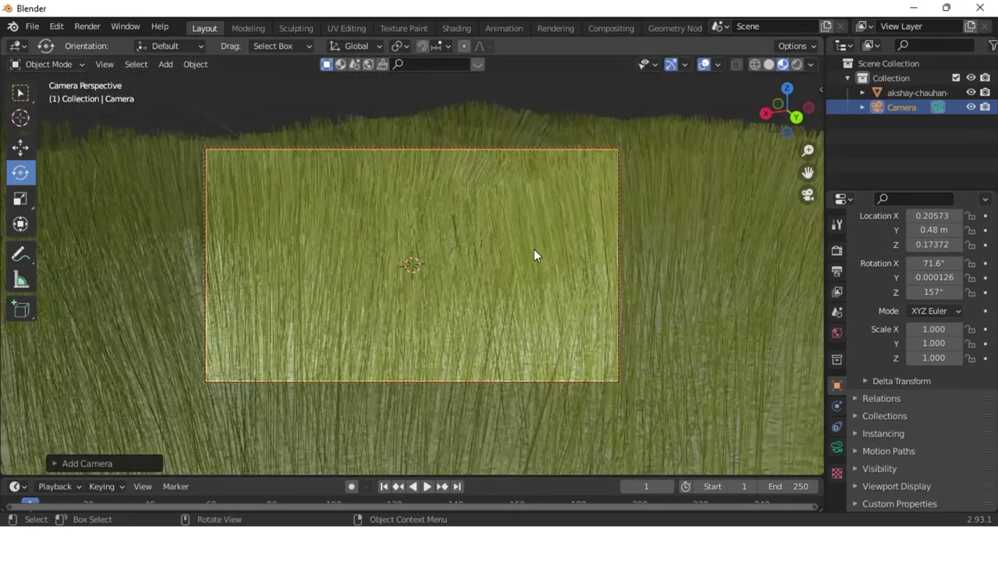
scroll(535, 249, up, 1)
scroll(534, 248, up, 1)
scroll(535, 259, up, 2)
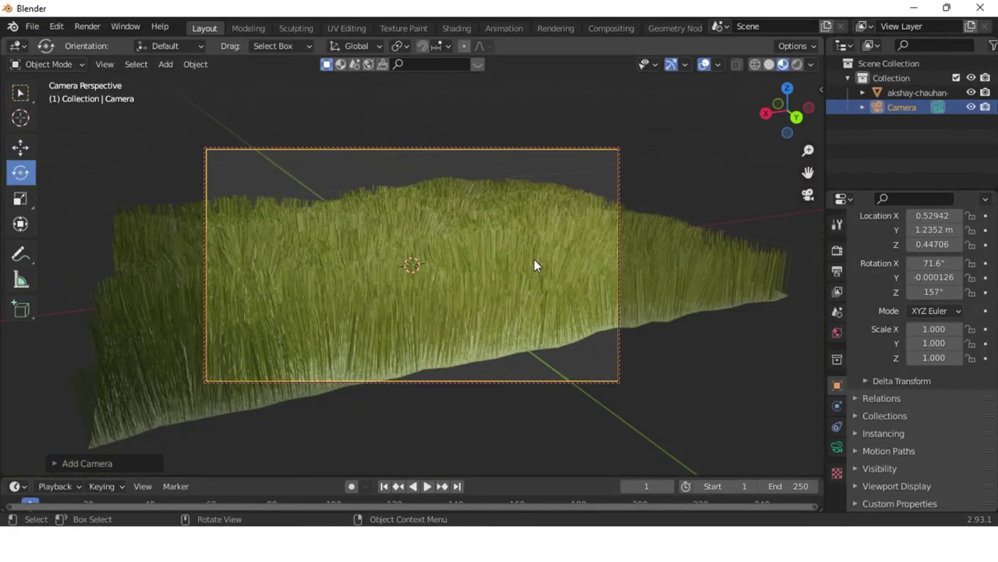
mouse_move(534, 259)
middle_down()
mouse_move(503, 288)
mouse_move(492, 272)
mouse_move(608, 252)
mouse_move(557, 252)
mouse_move(548, 275)
mouse_move(555, 230)
mouse_move(535, 269)
mouse_move(505, 264)
mouse_move(506, 281)
middle_up()
key(shift+a)
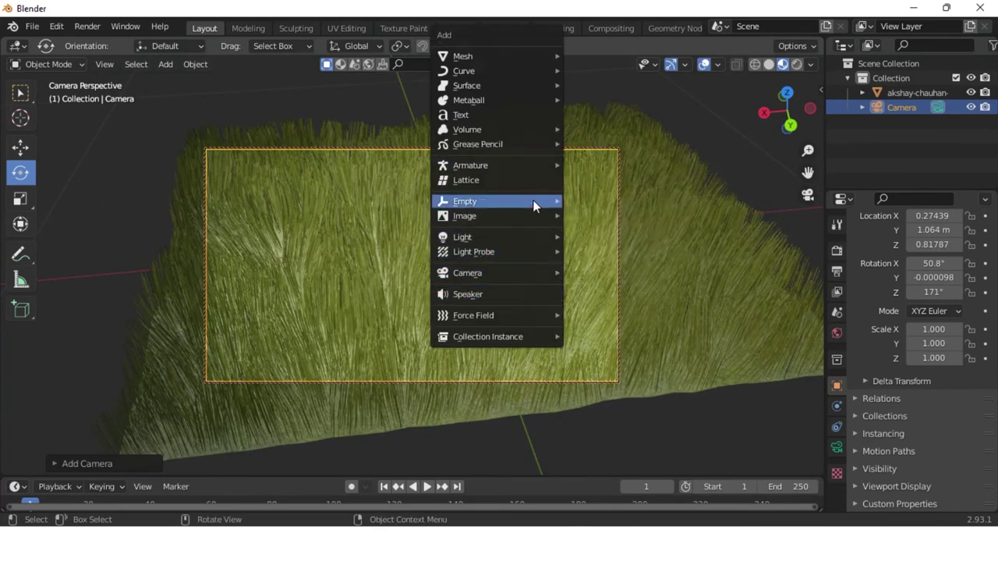
mouse_move(463, 236)
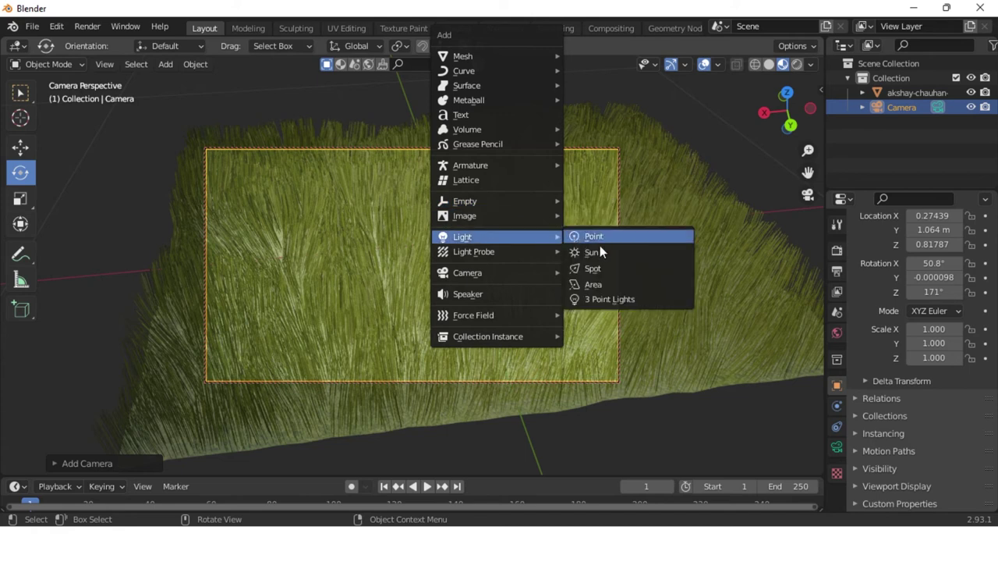
Add a sun light and raise it above the grass from front view
click(600, 251)
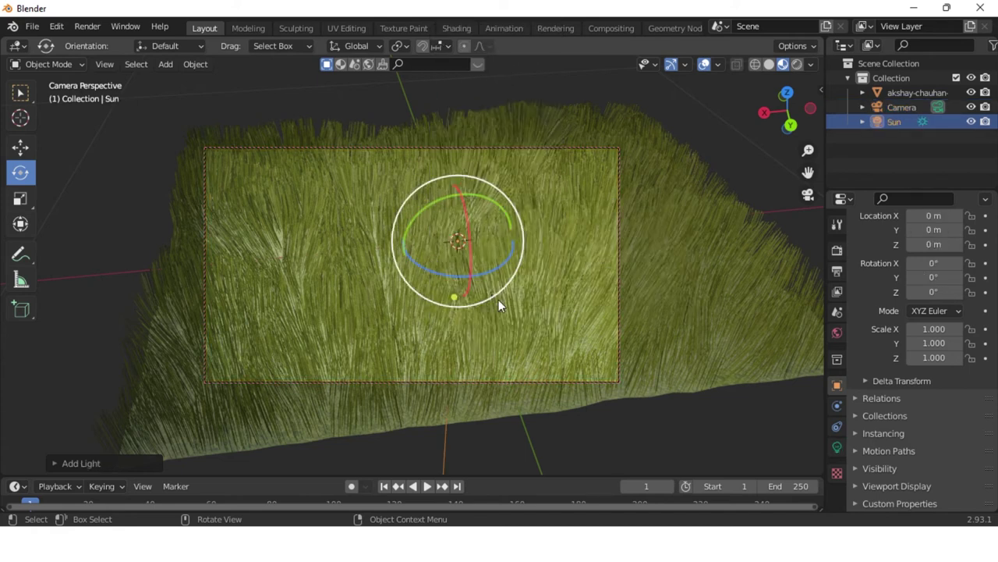
key(KP_1)
key(g)
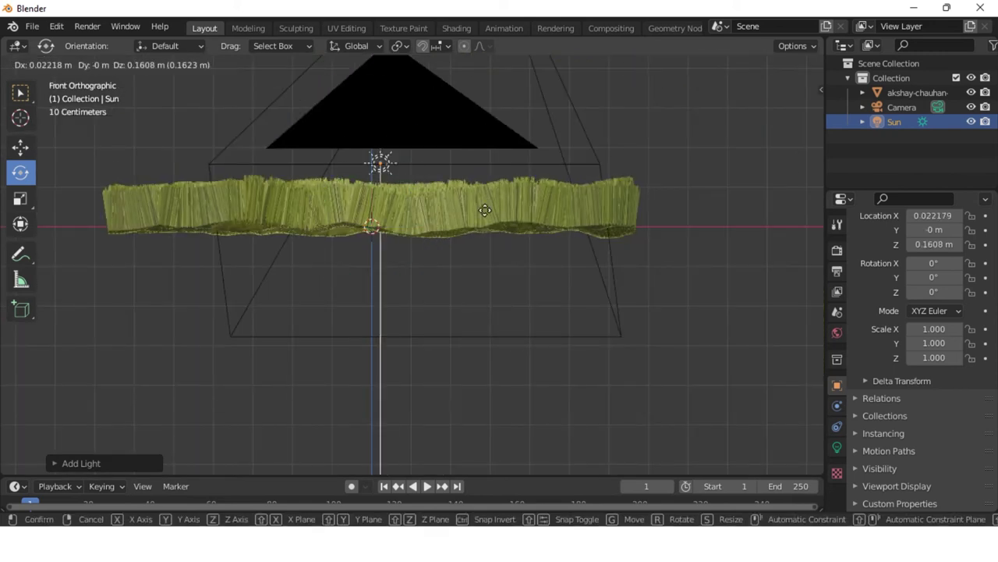
click(484, 468)
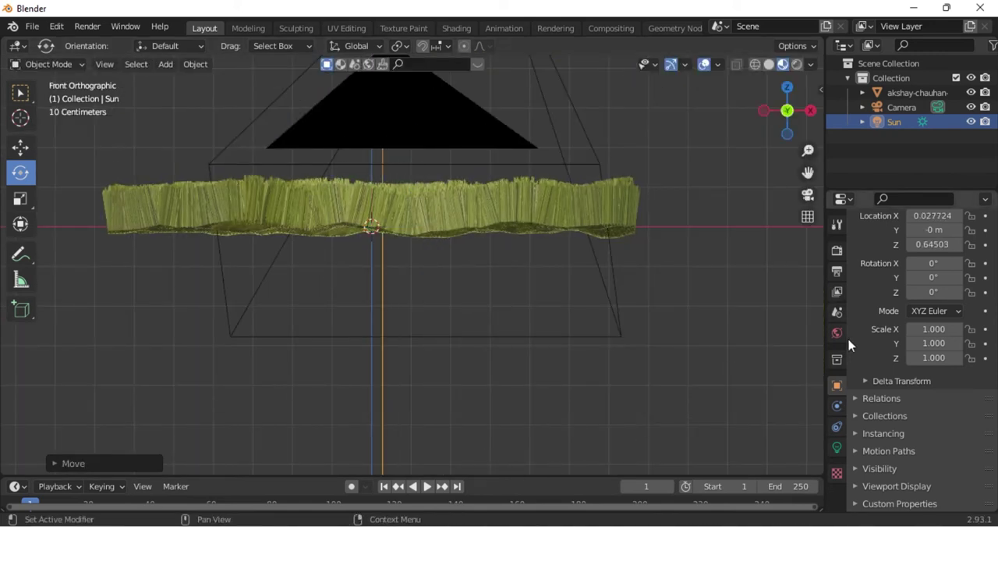
Set the sun's strength to 7 and return to the camera view
click(837, 447)
click(942, 344)
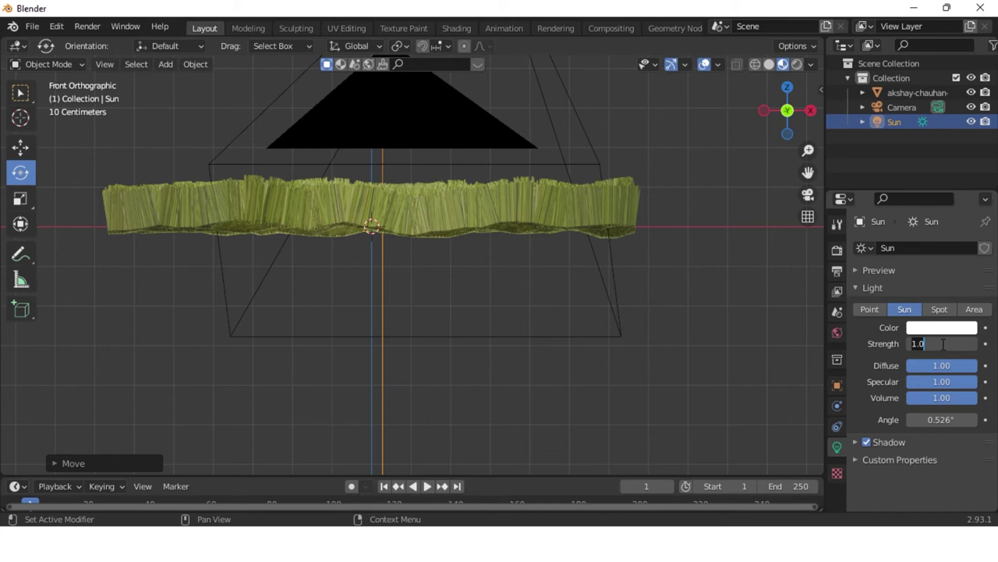
text(7.000)
key(Return)
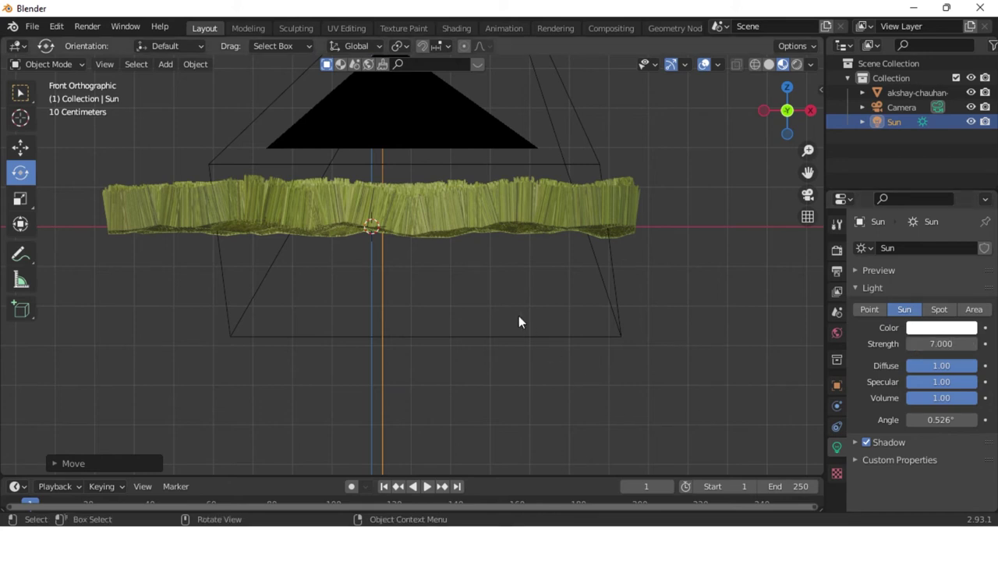
key(KP_0)
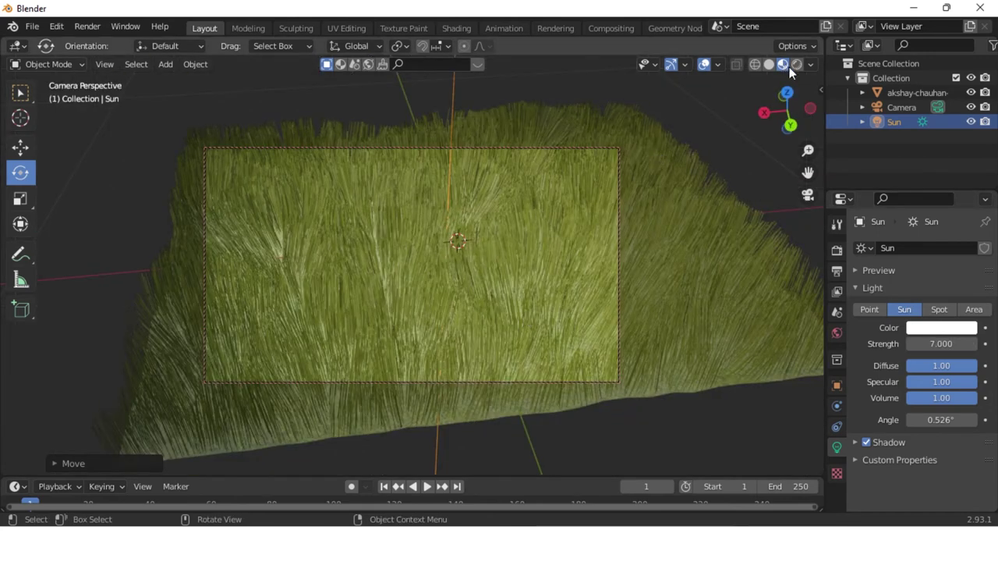
click(87, 27)
Render a test image of the sunlit grass from the camera, then close the result
click(99, 45)
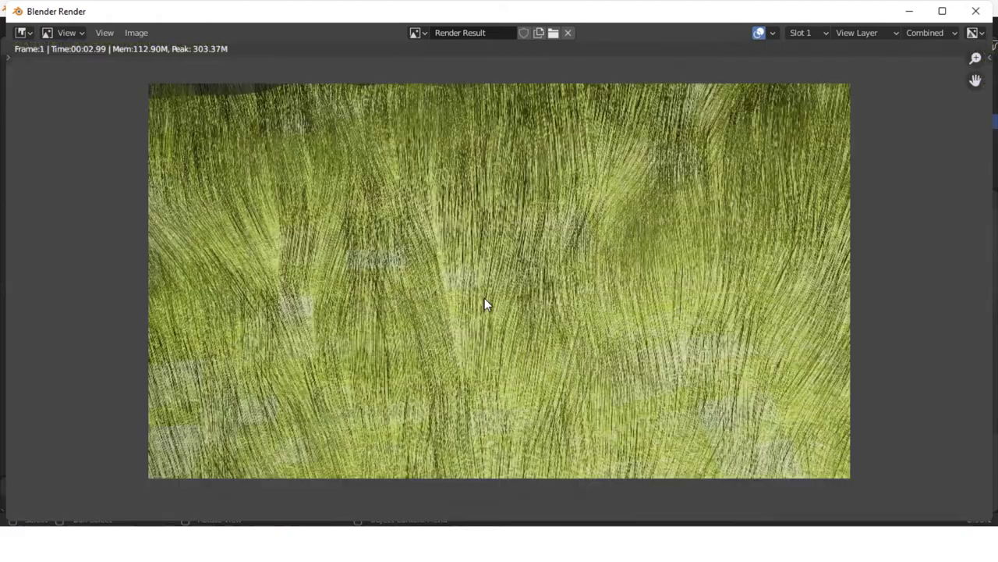
click(975, 11)
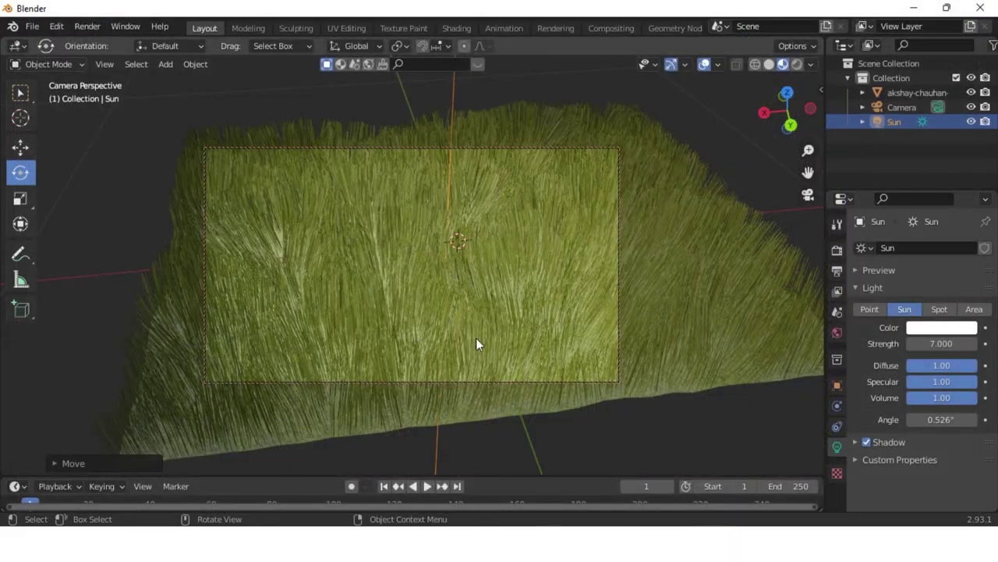
Orbit to a side view of the grass and scroll down to the hair's Render Path options
mouse_move(476, 343)
middle_down()
mouse_move(484, 270)
mouse_move(413, 319)
mouse_move(446, 305)
mouse_move(448, 293)
mouse_move(444, 316)
mouse_move(460, 301)
mouse_move(468, 250)
middle_up()
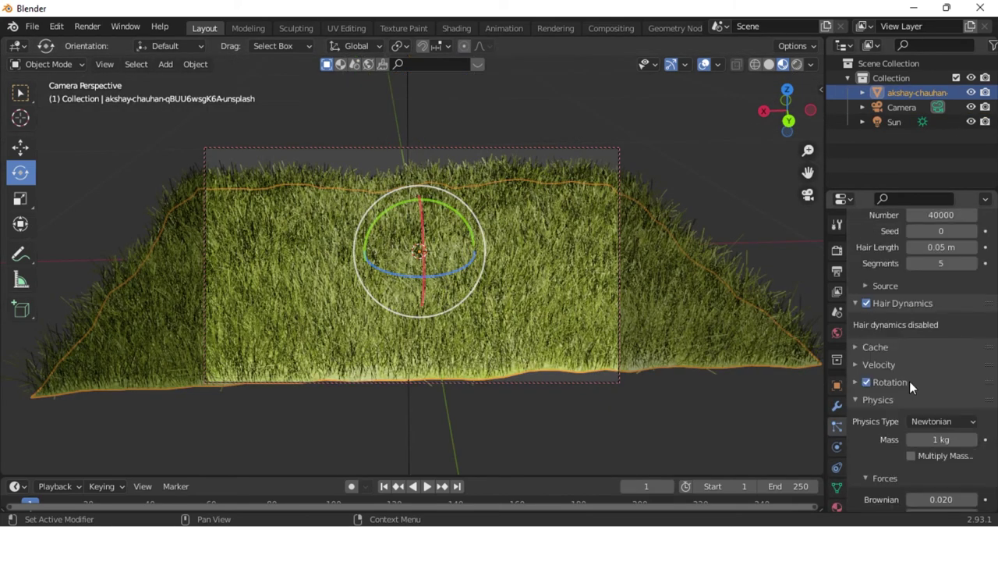
scroll(909, 380, down, 1)
scroll(911, 361, down, 3)
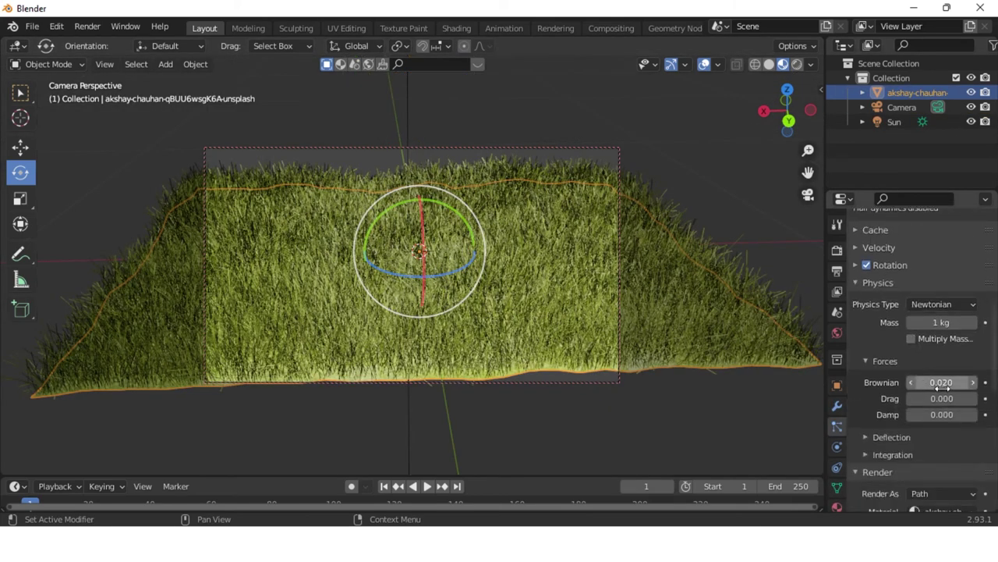
scroll(925, 443, down, 1)
scroll(932, 440, down, 2)
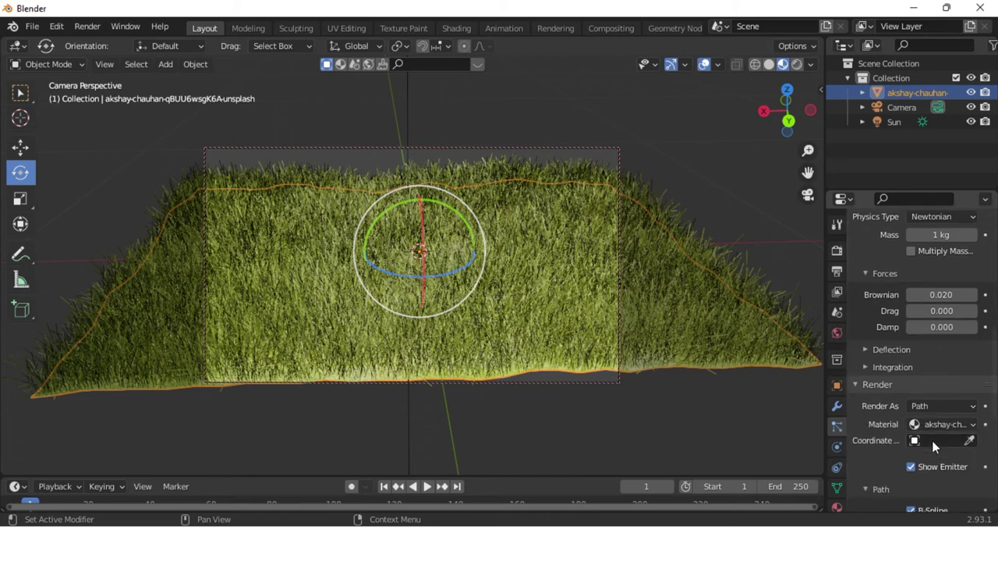
scroll(941, 443, down, 3)
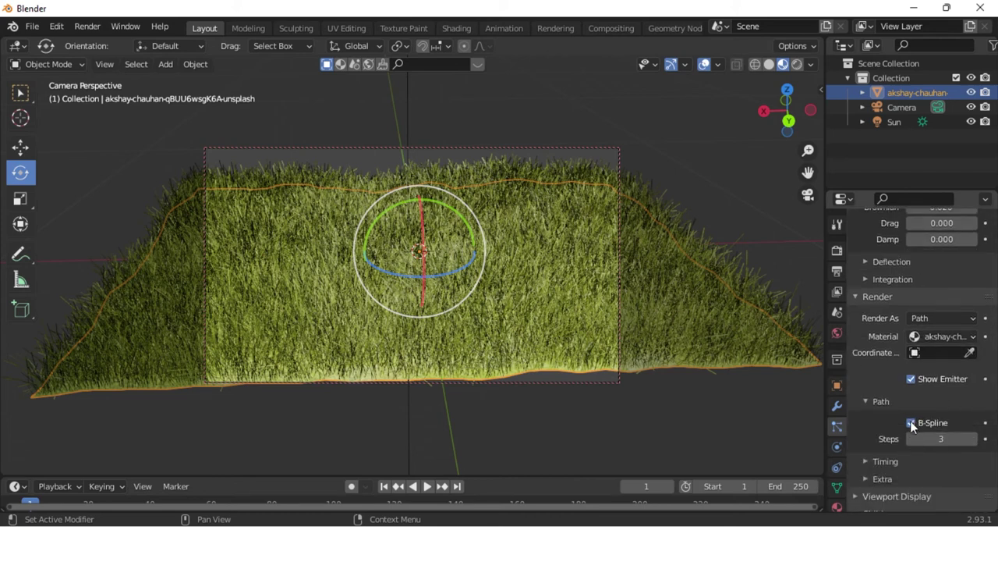
Toggle B-Spline off and back on, leaving it enabled, then scroll back to the top
click(910, 422)
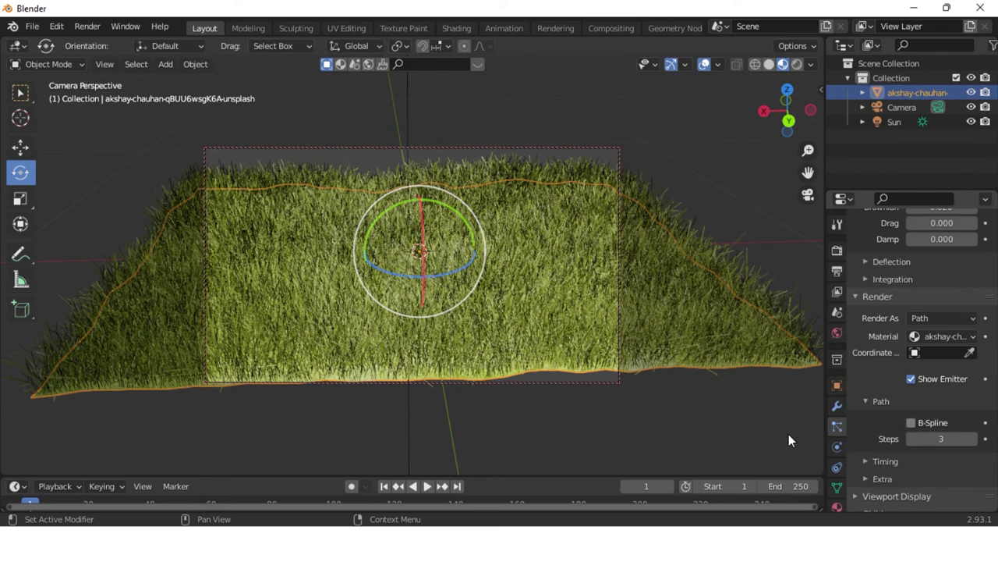
click(910, 422)
scroll(898, 441, down, 3)
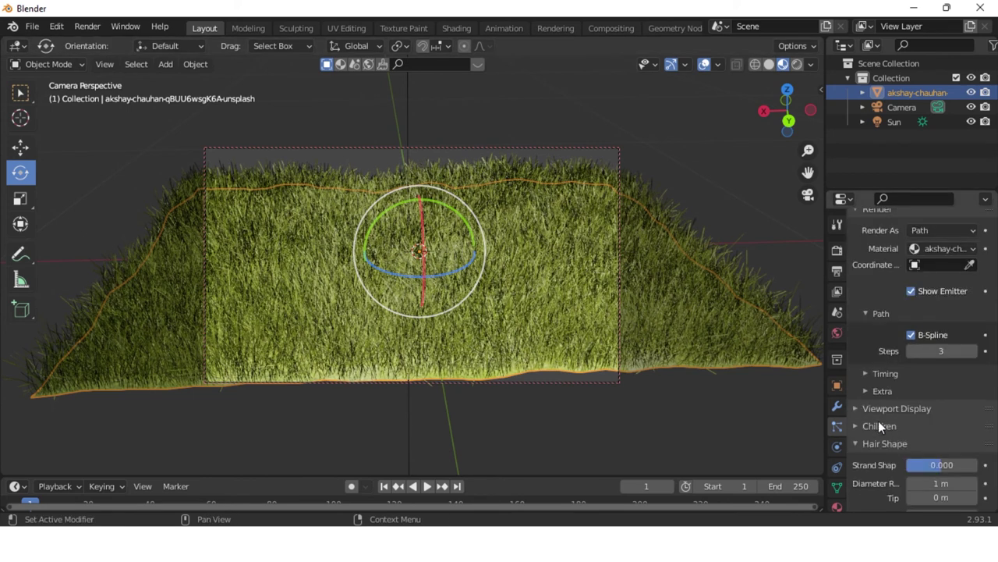
scroll(875, 419, up, 4)
scroll(875, 420, up, 3)
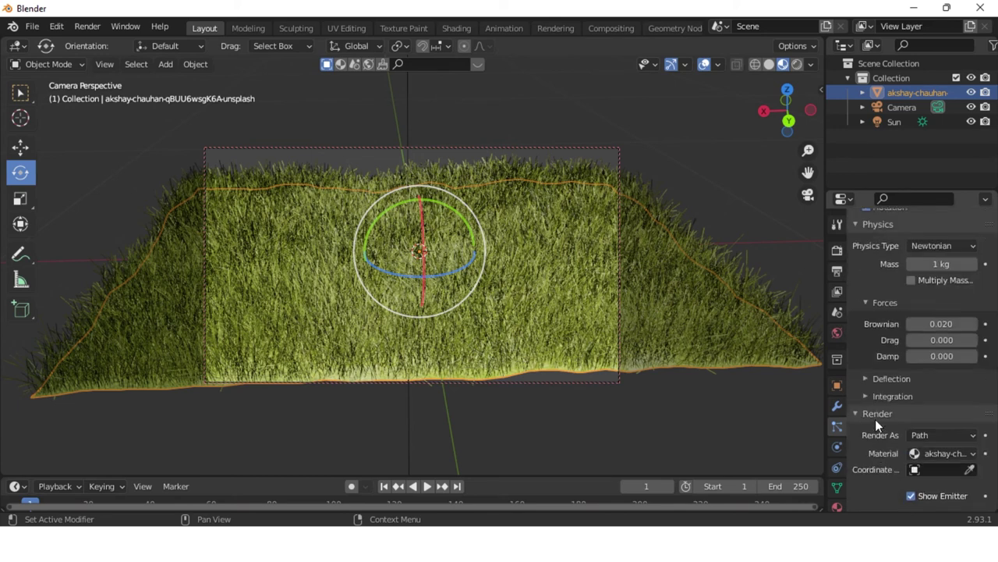
scroll(876, 419, up, 3)
scroll(875, 419, up, 3)
scroll(875, 419, up, 2)
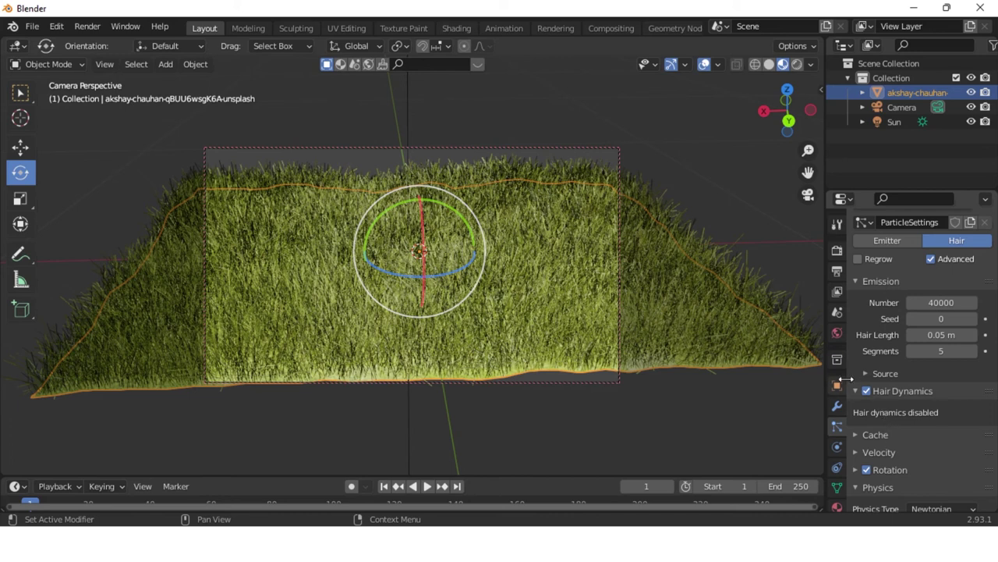
Switch the render engine to Cycles and render the final grass terrain image
click(837, 250)
scroll(918, 307, up, 3)
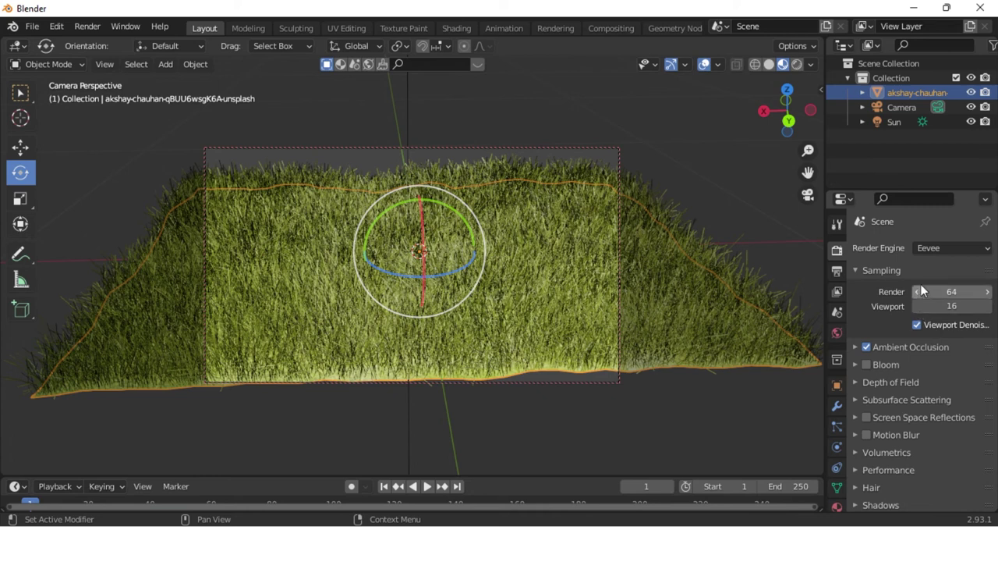
click(939, 247)
click(936, 301)
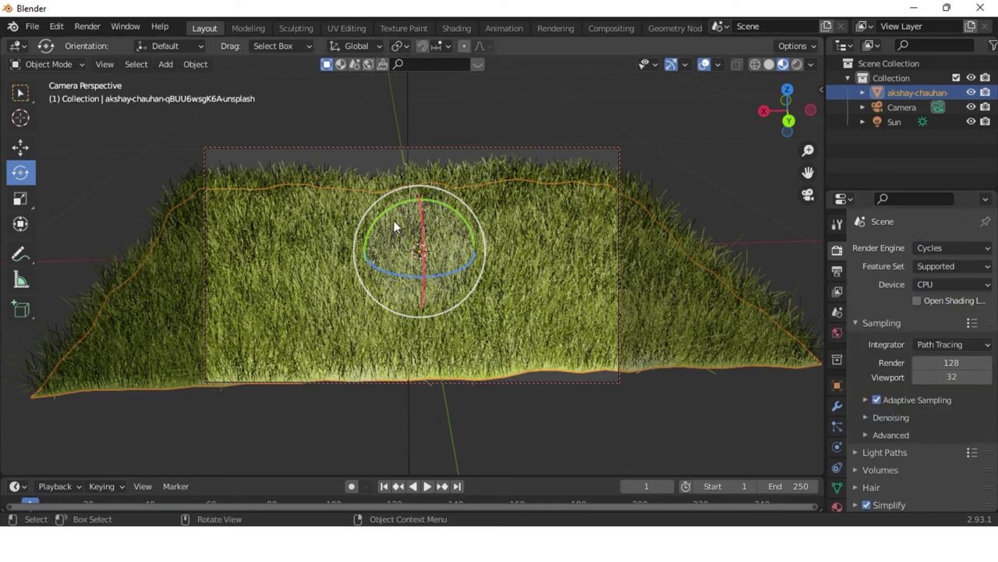
click(86, 26)
click(110, 40)
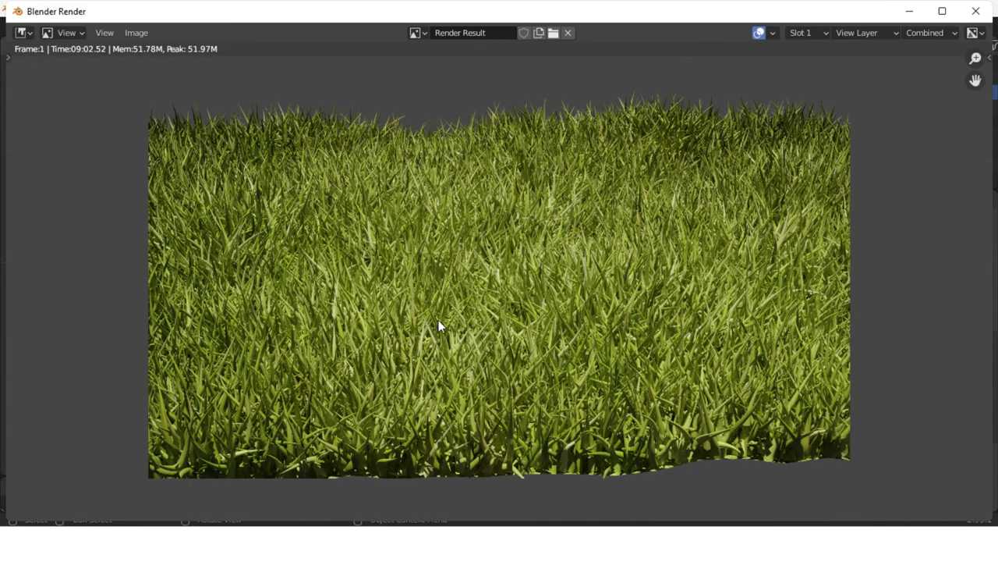
Close the finished Cycles render window
click(976, 11)
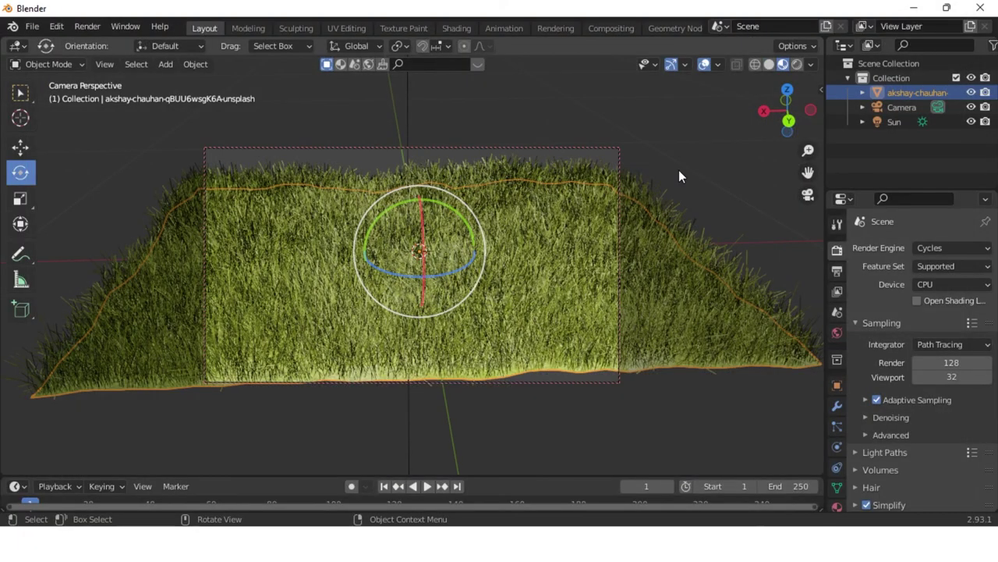